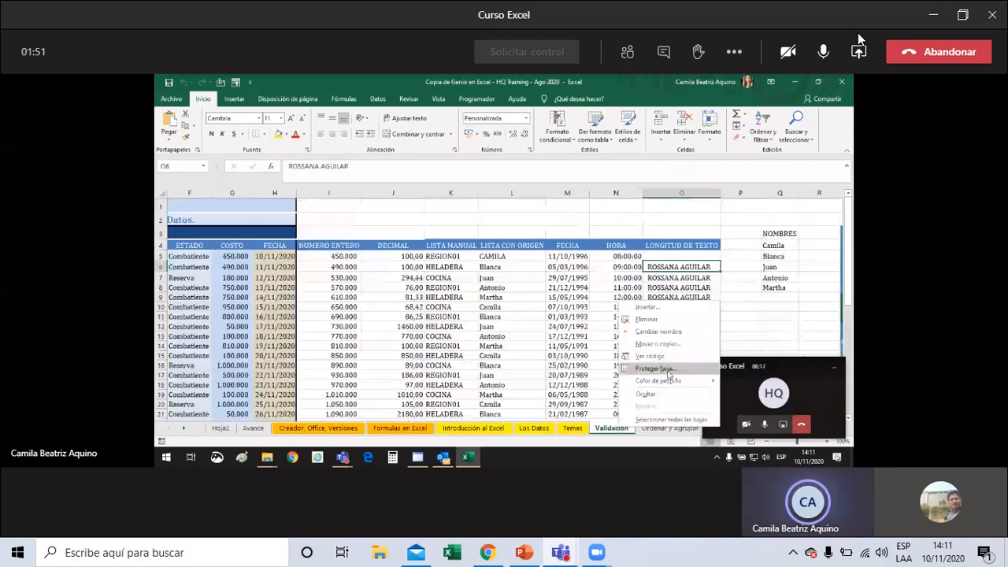
{"action": "mouse_move", "coordinate": [662, 381]}
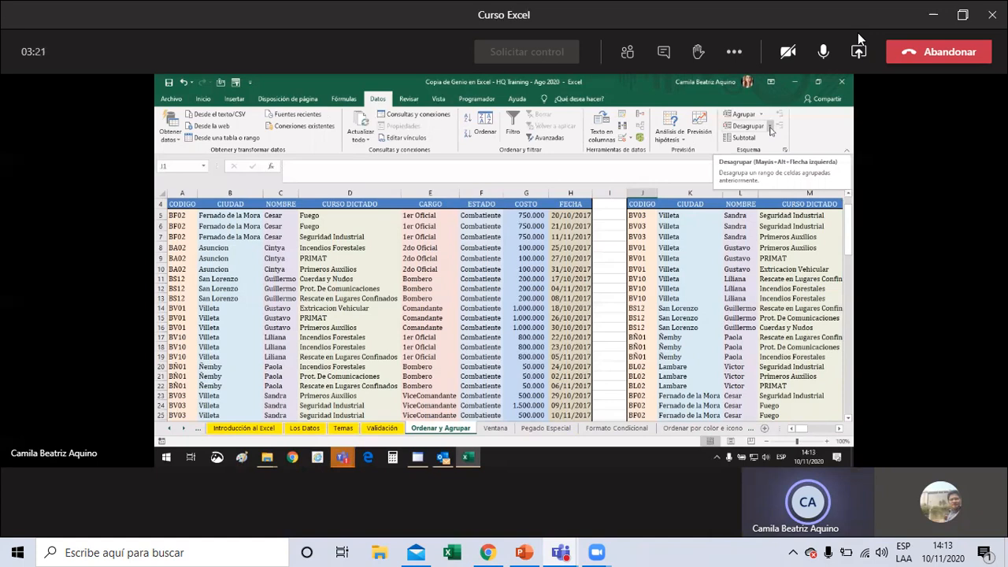
{"action": "scroll", "coordinate": [628, 207], "scroll_direction": "up", "scroll_amount": 1}
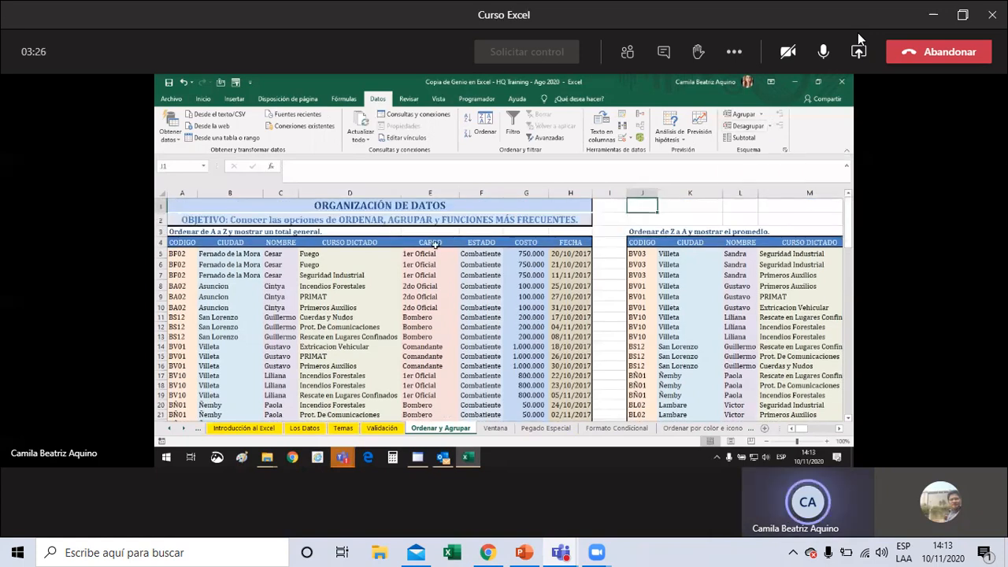
{"action": "scroll", "coordinate": [434, 245], "scroll_direction": "down", "scroll_amount": 1}
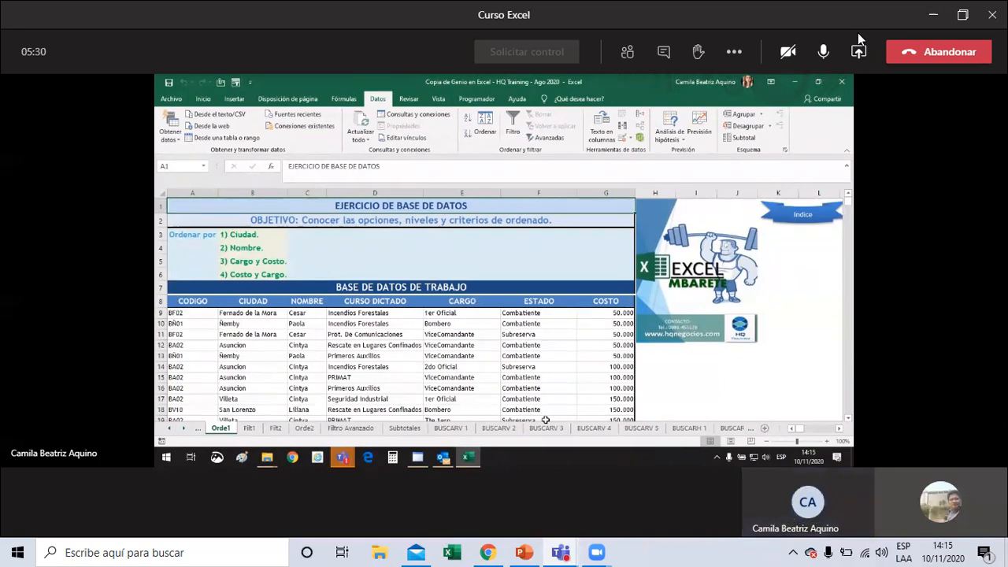
Step: Select the whole database table on the Orde1 sheet, starting at the CODIGO header and including the header row
{"action": "left_click_drag", "start_coordinate": [189, 301], "coordinate": [252, 301]}
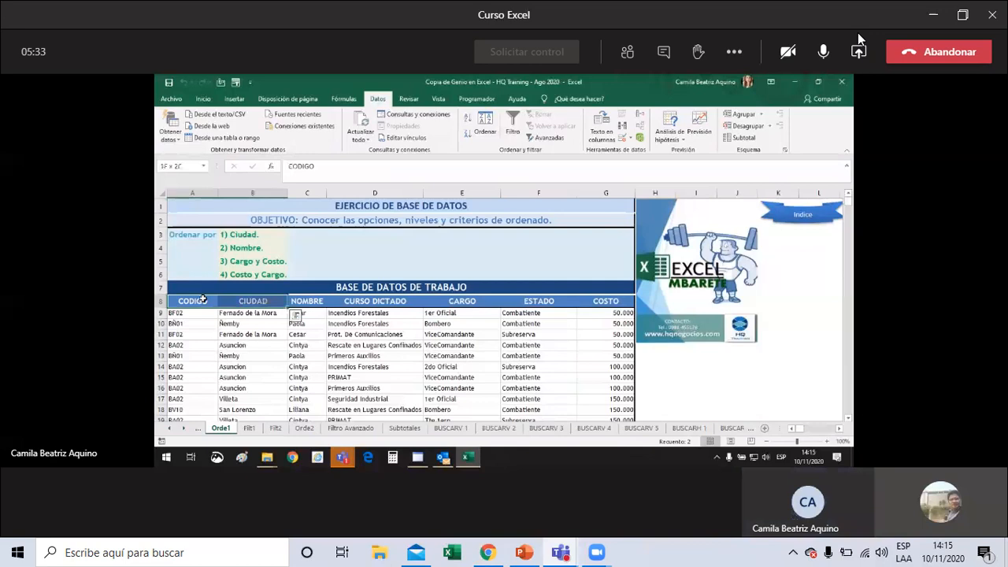
{"action": "key", "text": "ctrl+shift+Right"}
{"action": "key", "text": "ctrl+q"}
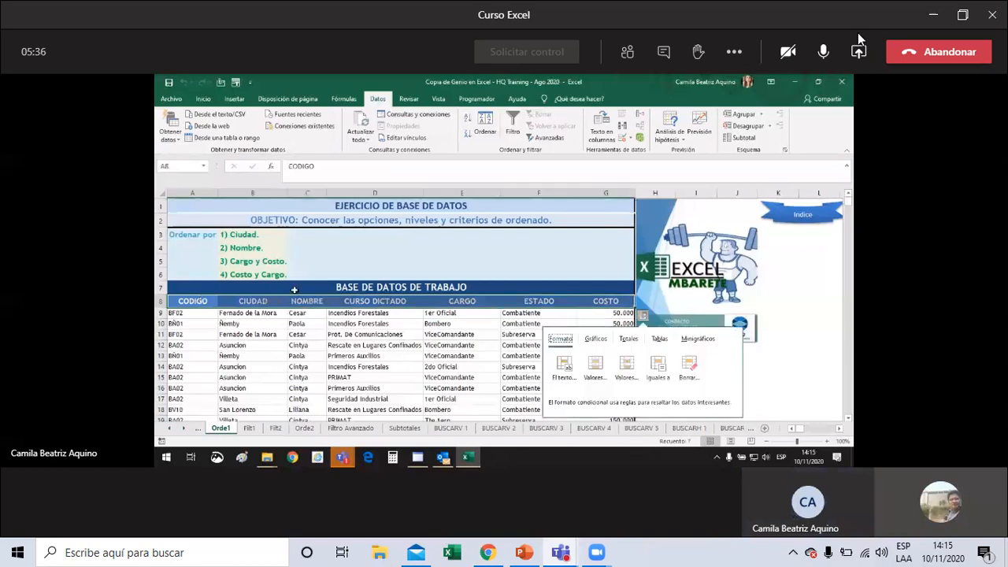
{"action": "left_click", "coordinate": [181, 301]}
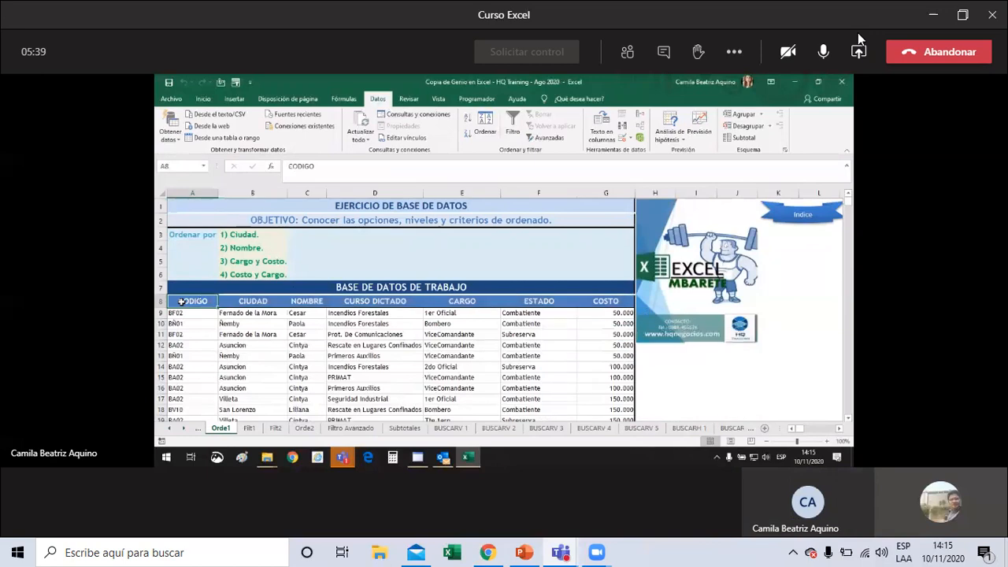
{"action": "key", "text": "Down"}
{"action": "key", "text": "shift+Right"}
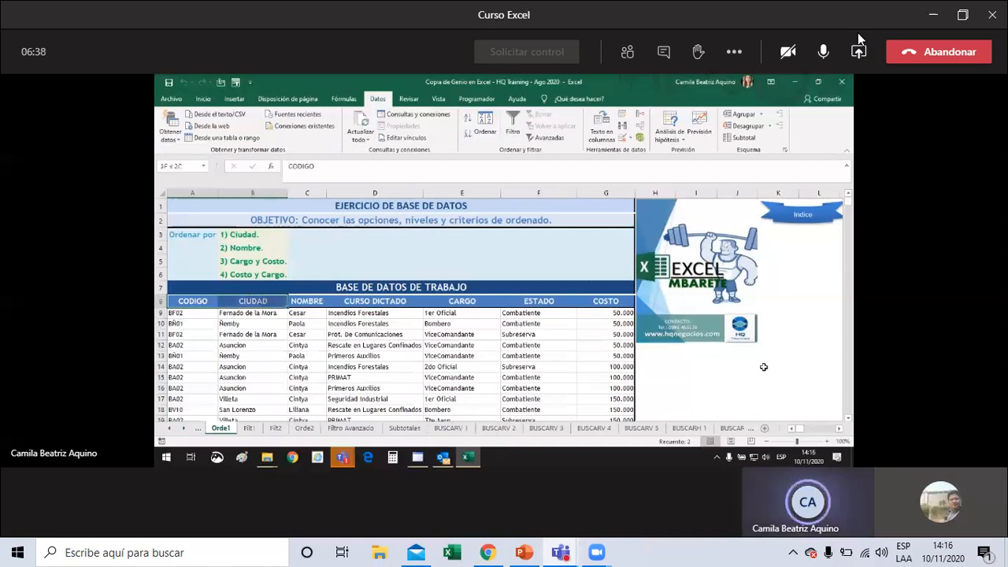
{"action": "key", "text": "ctrl+shift+Right"}
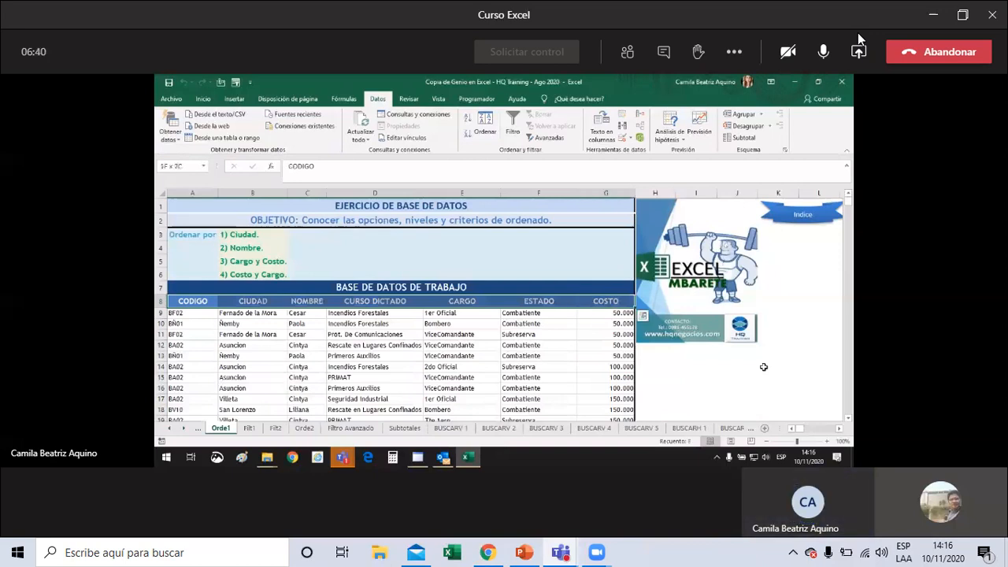
{"action": "key", "text": "ctrl+shift+Down"}
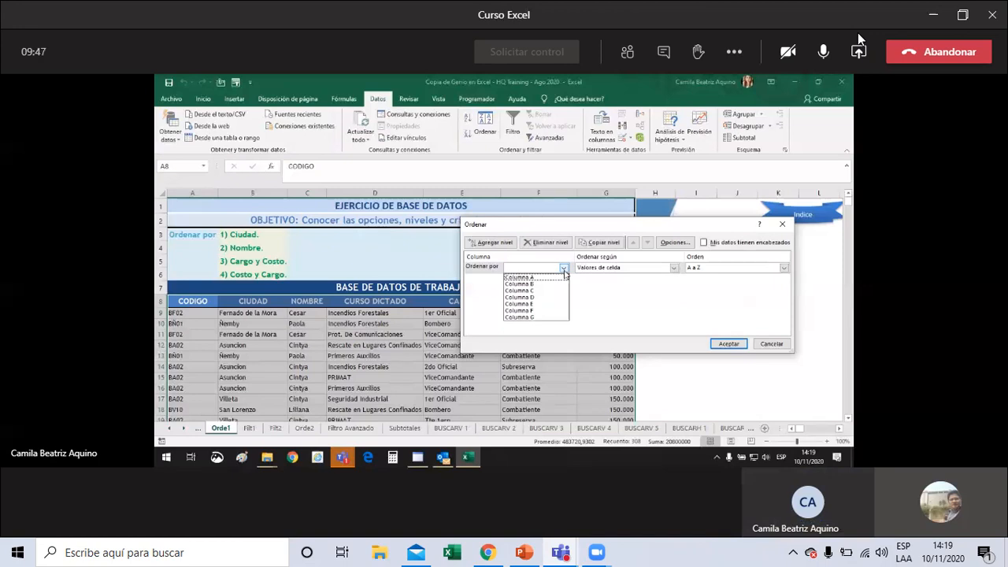
Step: Mark the data as having headers in the Sort dialog, inspect the available sort columns, and cancel the sort
{"action": "left_click", "coordinate": [563, 272]}
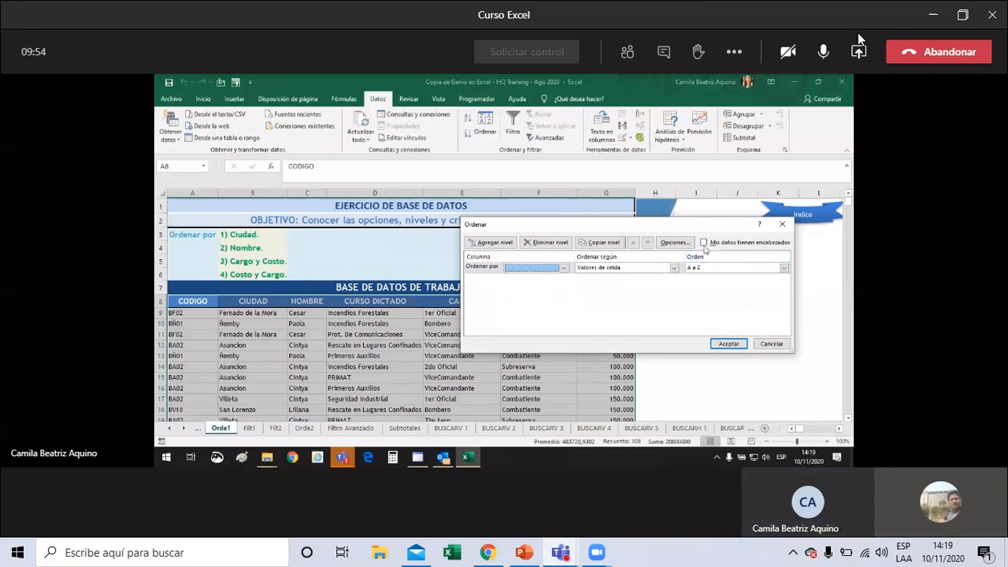
{"action": "left_click", "coordinate": [704, 242]}
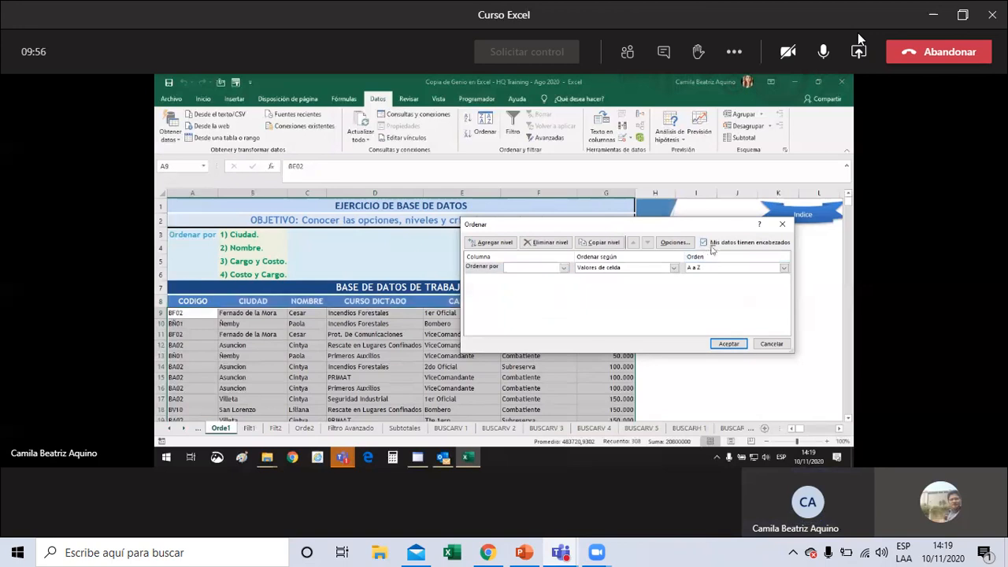
{"action": "left_click", "coordinate": [563, 268]}
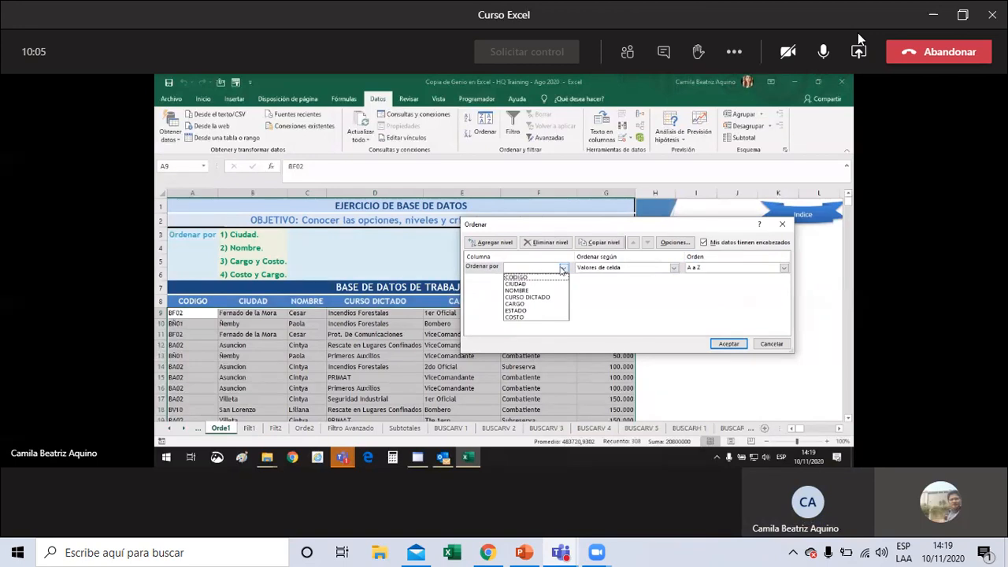
{"action": "left_click", "coordinate": [563, 270]}
{"action": "left_click", "coordinate": [776, 344]}
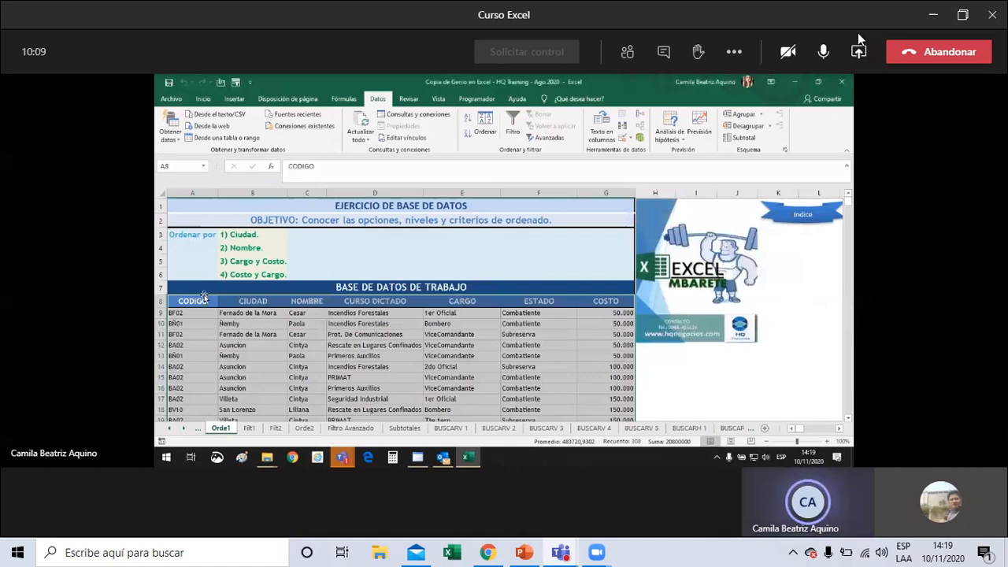
Step: Select all data records from cell A9 to the end of the table, leaving out the header row
{"action": "left_click", "coordinate": [196, 288]}
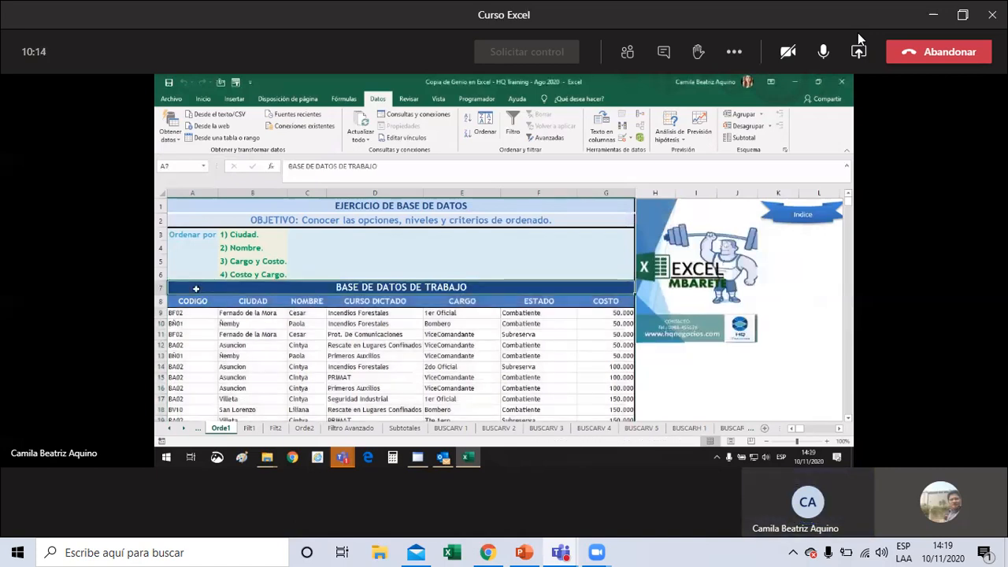
{"action": "key", "text": "Up"}
{"action": "key", "text": "Up"}
{"action": "key", "text": "Up"}
{"action": "key", "text": "Up"}
{"action": "key", "text": "Up"}
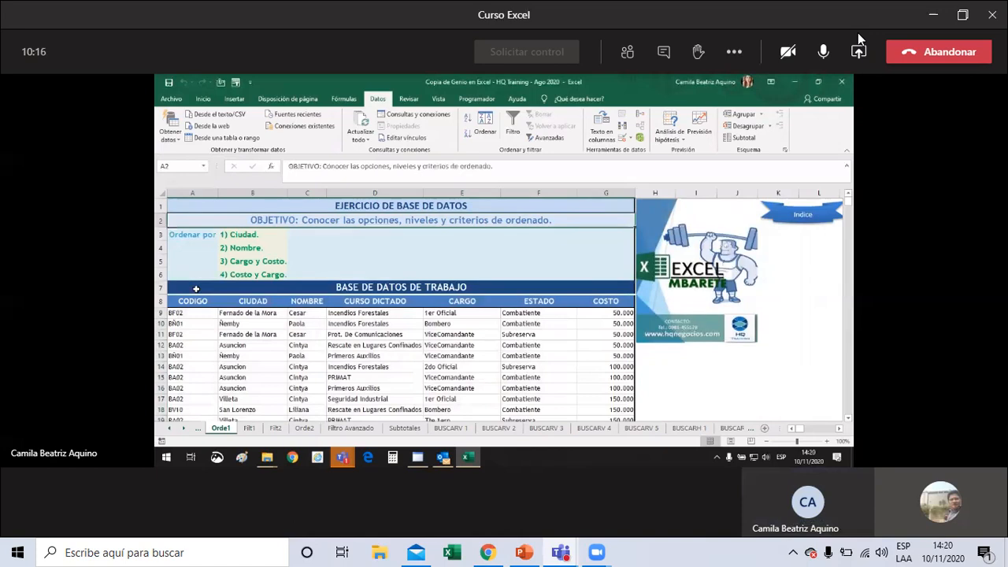
{"action": "key", "text": "Down"}
{"action": "key", "text": "Down"}
{"action": "key", "text": "Down"}
{"action": "key", "text": "Down"}
{"action": "key", "text": "Down"}
{"action": "key", "text": "Down"}
{"action": "key", "text": "Down"}
{"action": "key", "text": "ctrl+shift+Right"}
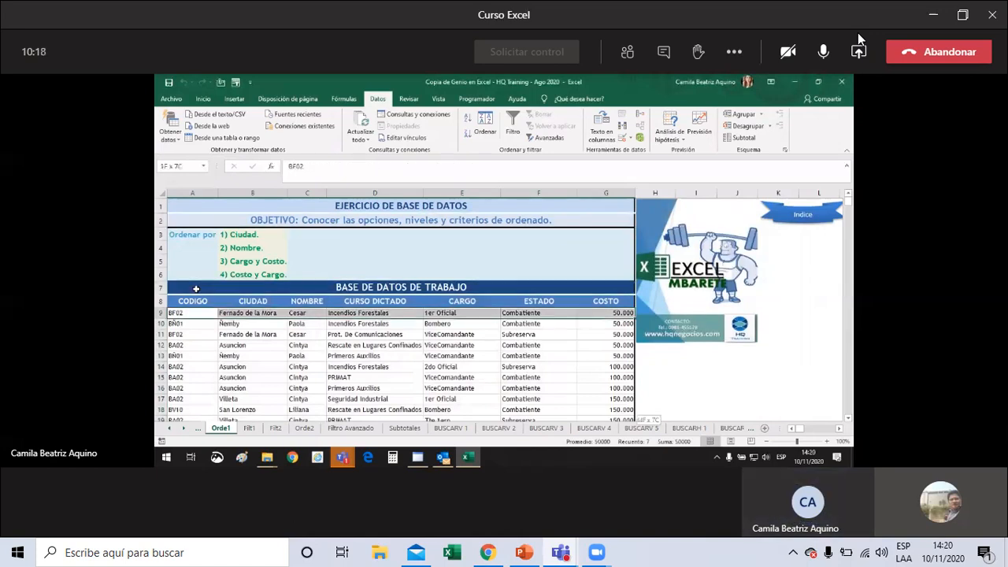
{"action": "key", "text": "ctrl+shift+Down"}
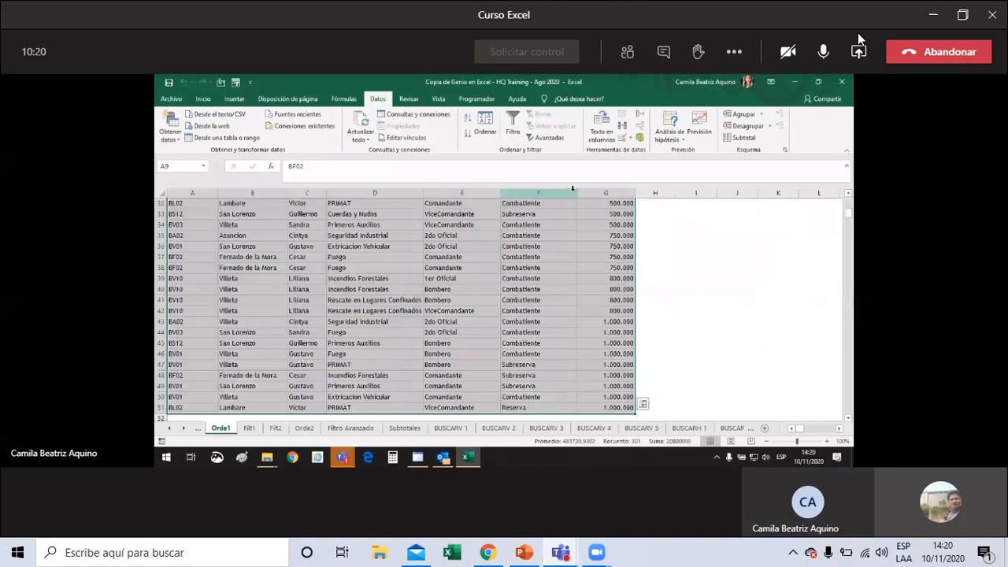
{"action": "right_click", "coordinate": [435, 206]}
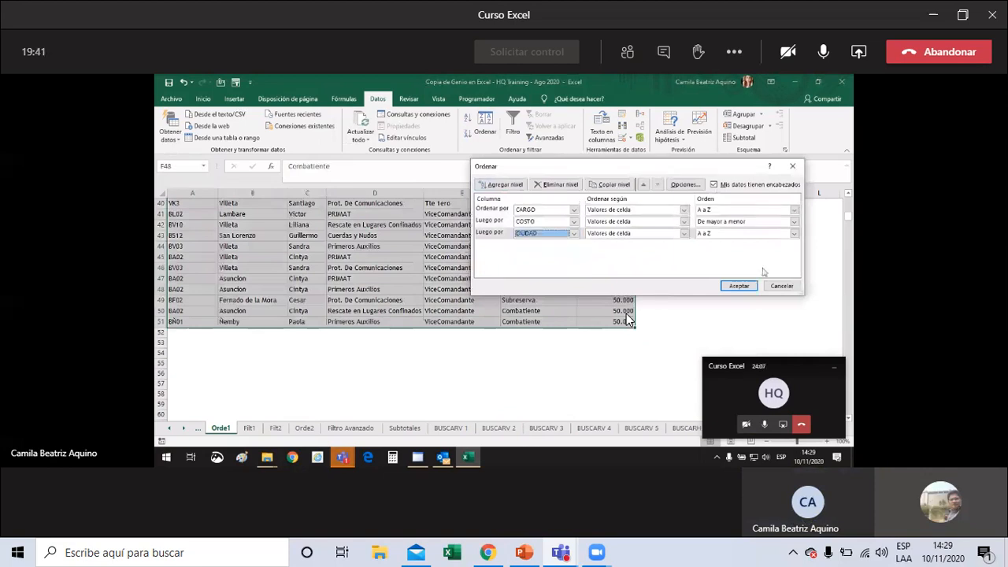
Step: Sort the table by CARGO from A to Z, COSTO from largest to smallest, and CIUDAD from A to Z
{"action": "left_click", "coordinate": [744, 286]}
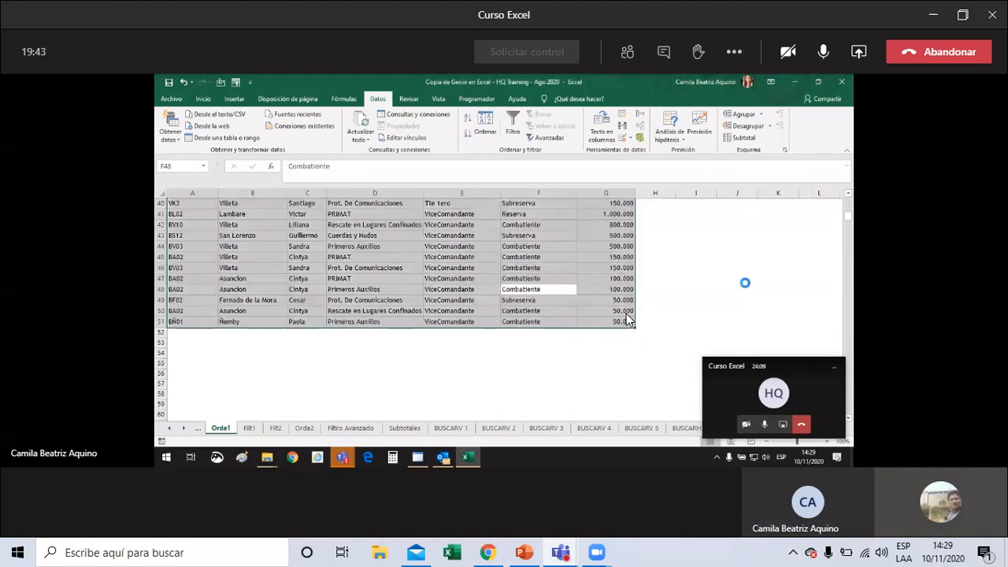
{"action": "left_click_drag", "start_coordinate": [618, 300], "coordinate": [244, 322]}
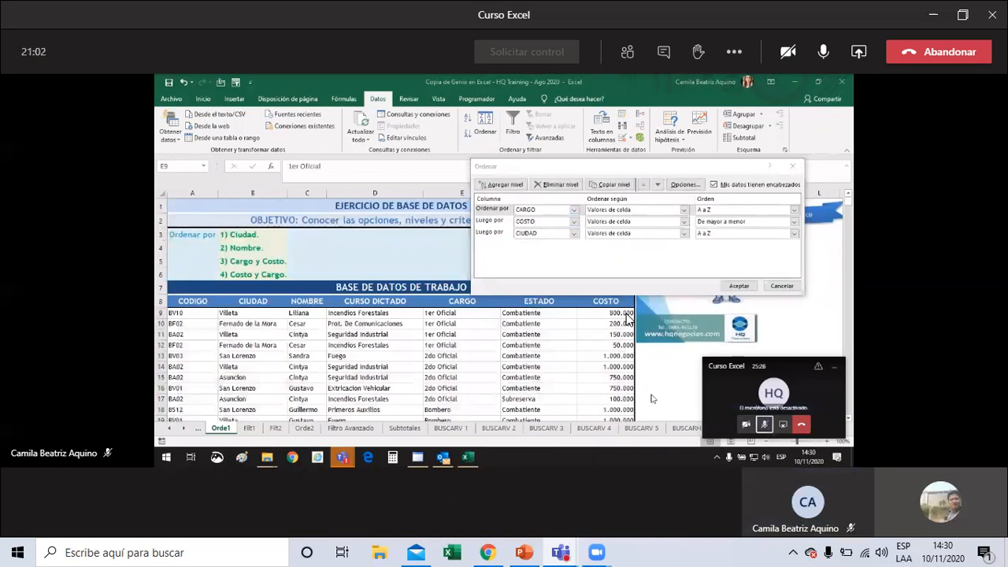
Step: Sort the table by COSTO from largest to smallest, CARGO from A to Z, and CIUDAD from A to Z
{"action": "left_click", "coordinate": [762, 425]}
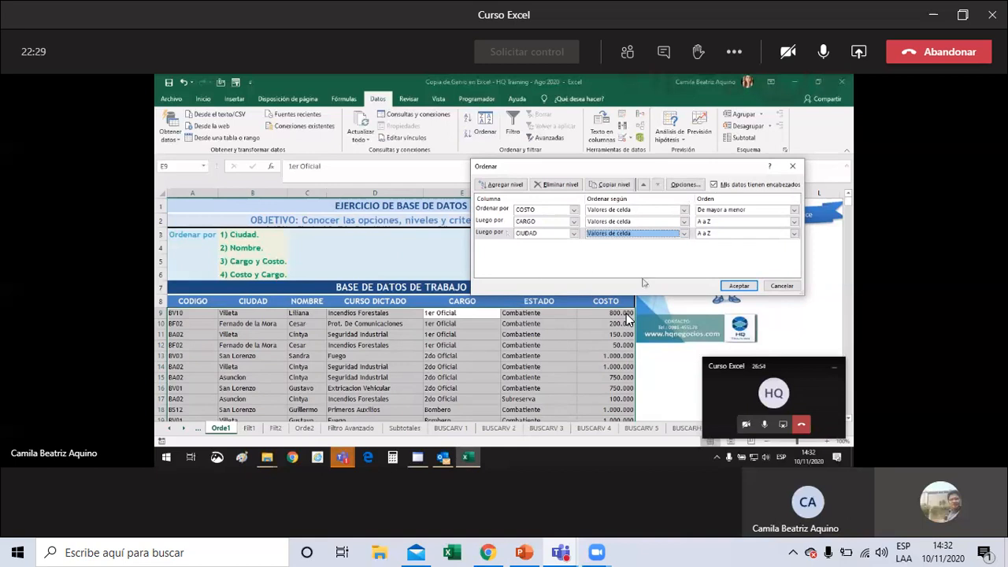
{"action": "key", "text": "Return"}
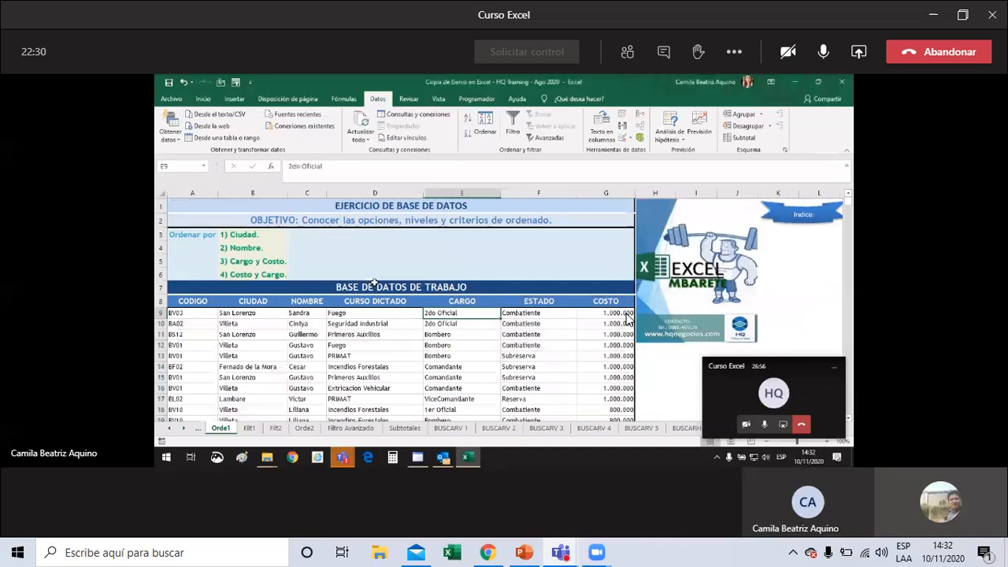
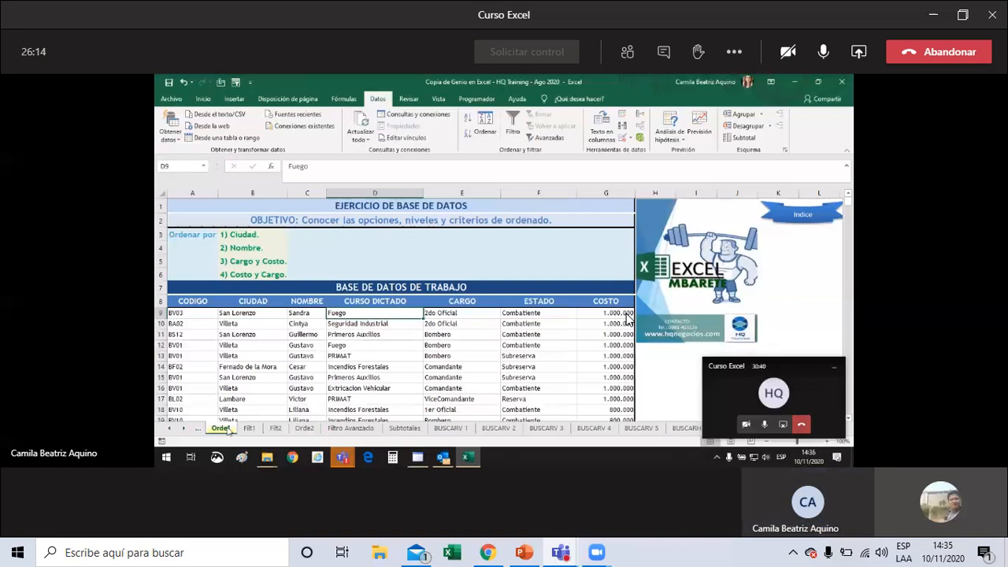
Step: On the Filt1 sheet, clear the filter applied to the NOMBRE column
{"action": "left_click", "coordinate": [250, 429]}
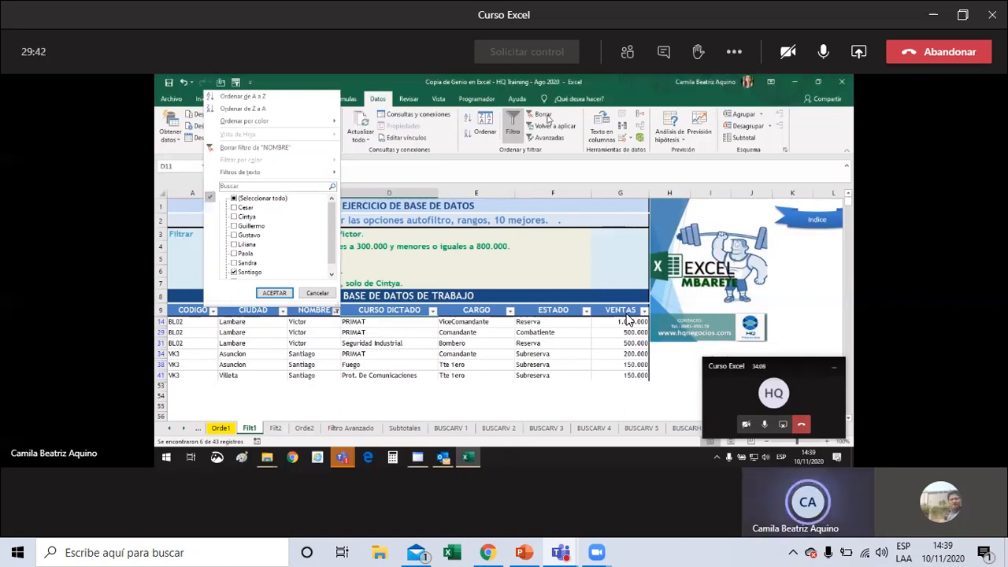
{"action": "left_click", "coordinate": [317, 294]}
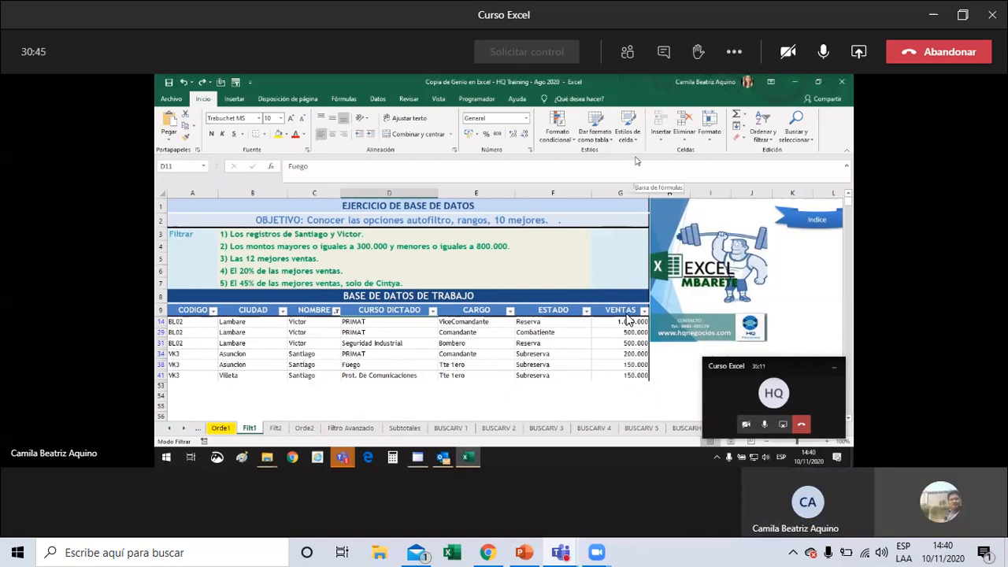
{"action": "left_click", "coordinate": [763, 133]}
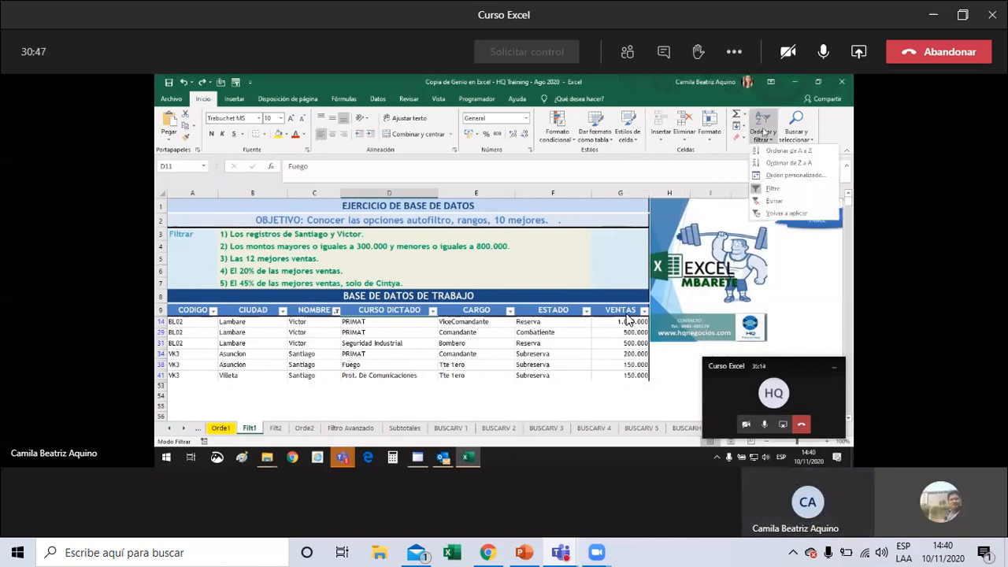
{"action": "left_click", "coordinate": [772, 201]}
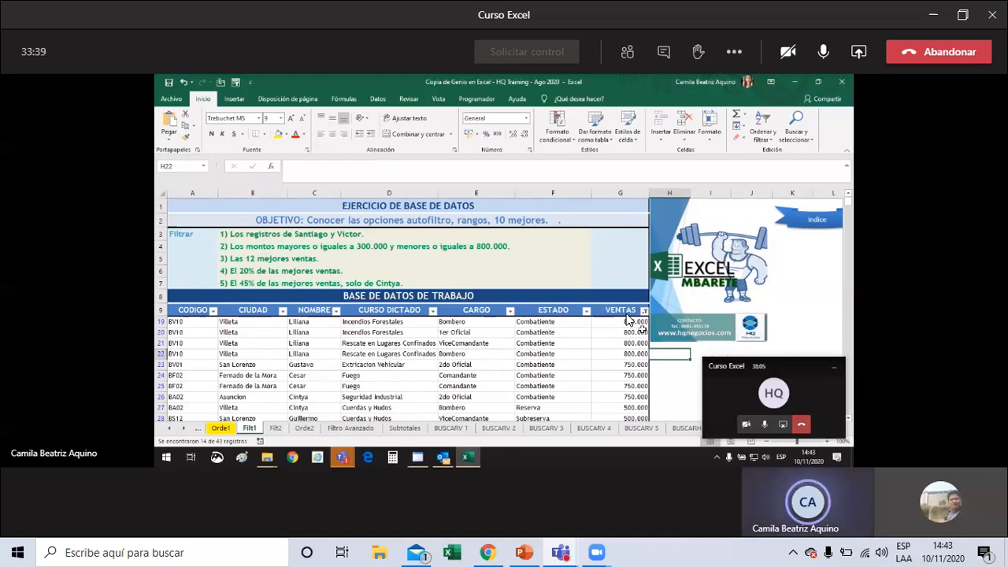
Step: Start a between-values number filter on the VENTAS column, enter 30000 as the lower limit, and check both comparison operators
{"action": "left_click", "coordinate": [643, 310]}
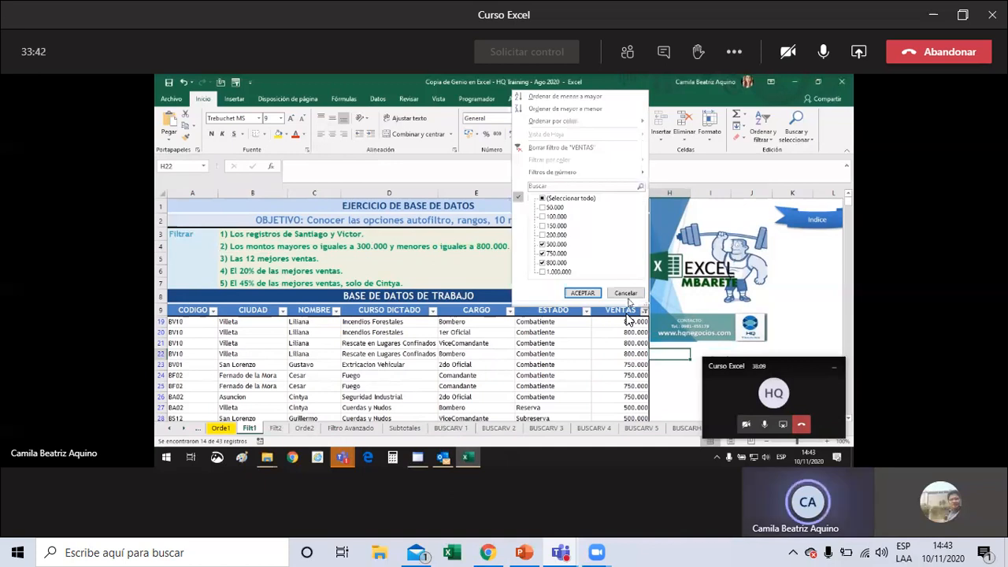
{"action": "mouse_move", "coordinate": [612, 120]}
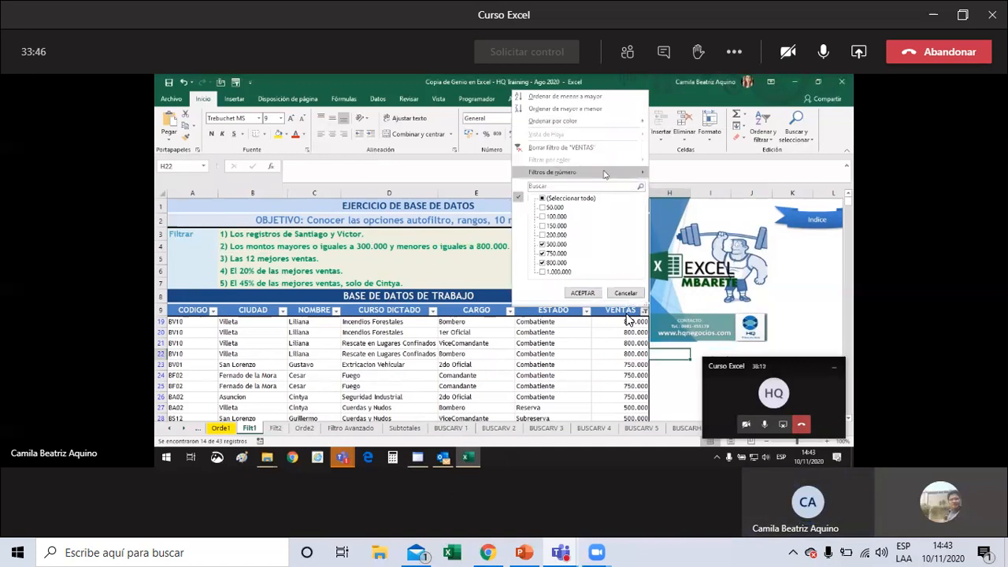
{"action": "mouse_move", "coordinate": [605, 174]}
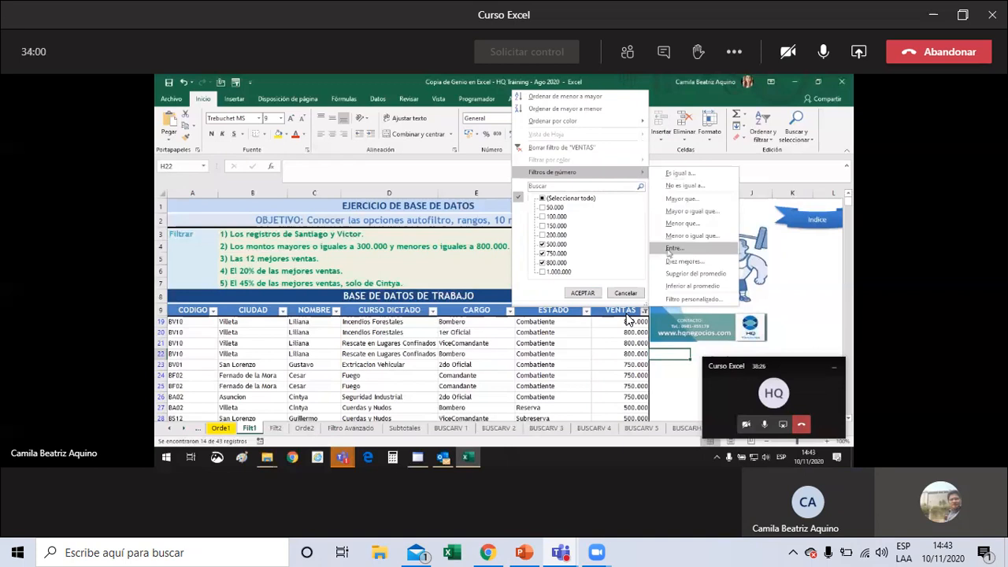
{"action": "left_click", "coordinate": [671, 248]}
{"action": "type", "text": "3"}
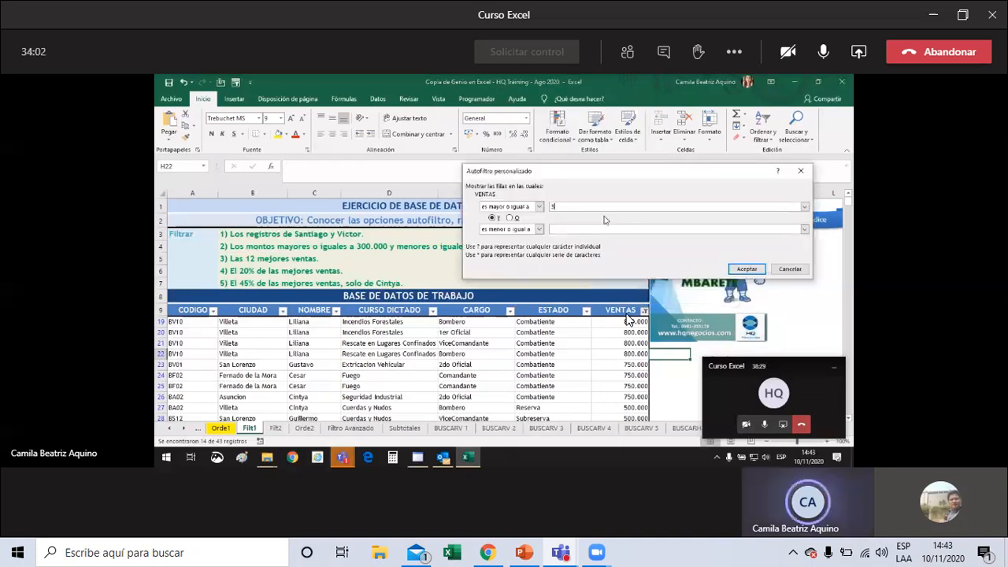
{"action": "type", "text": "00000"}
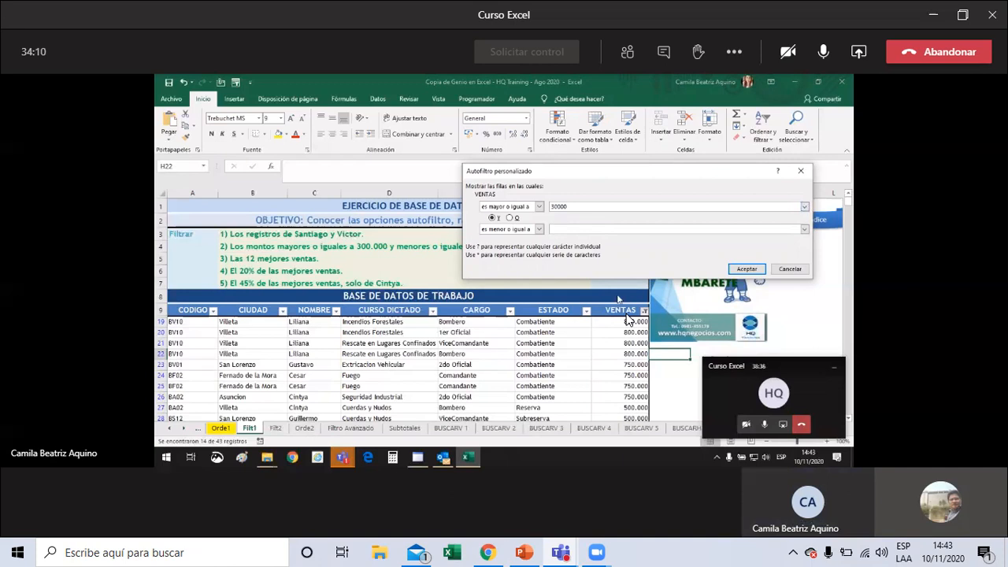
{"action": "left_click", "coordinate": [562, 228]}
{"action": "left_click", "coordinate": [538, 207]}
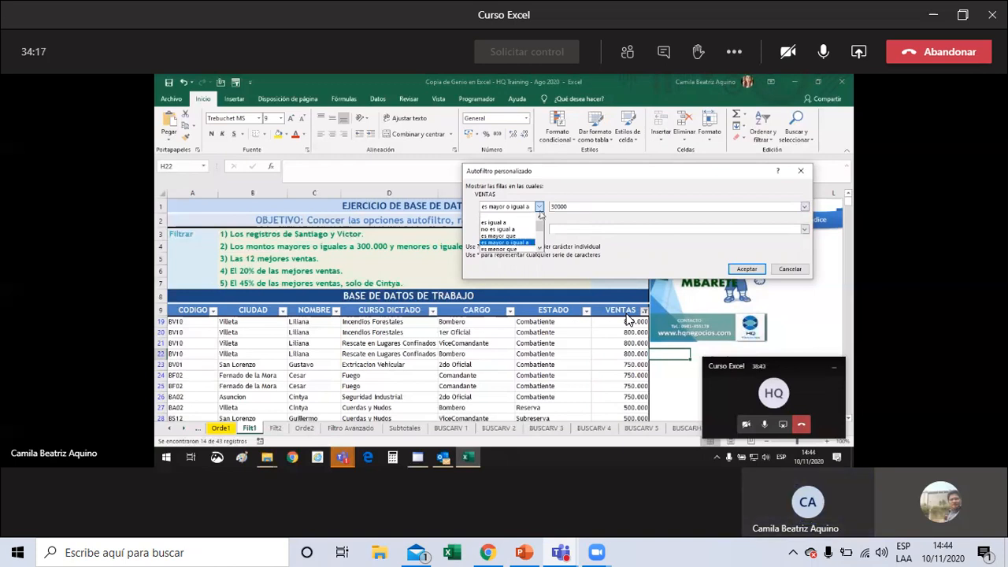
{"action": "left_click", "coordinate": [540, 211]}
{"action": "left_click", "coordinate": [540, 229]}
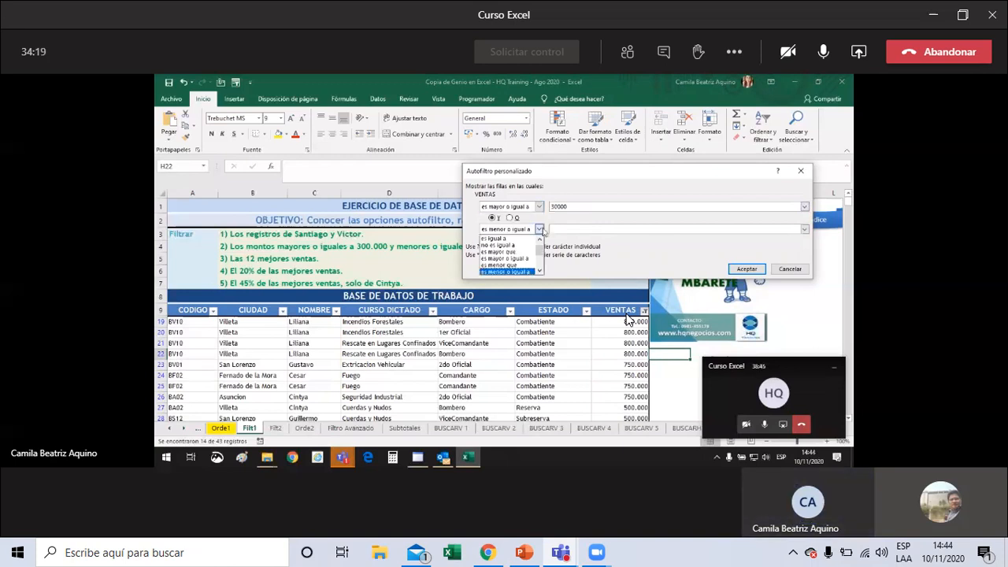
{"action": "left_click", "coordinate": [540, 229]}
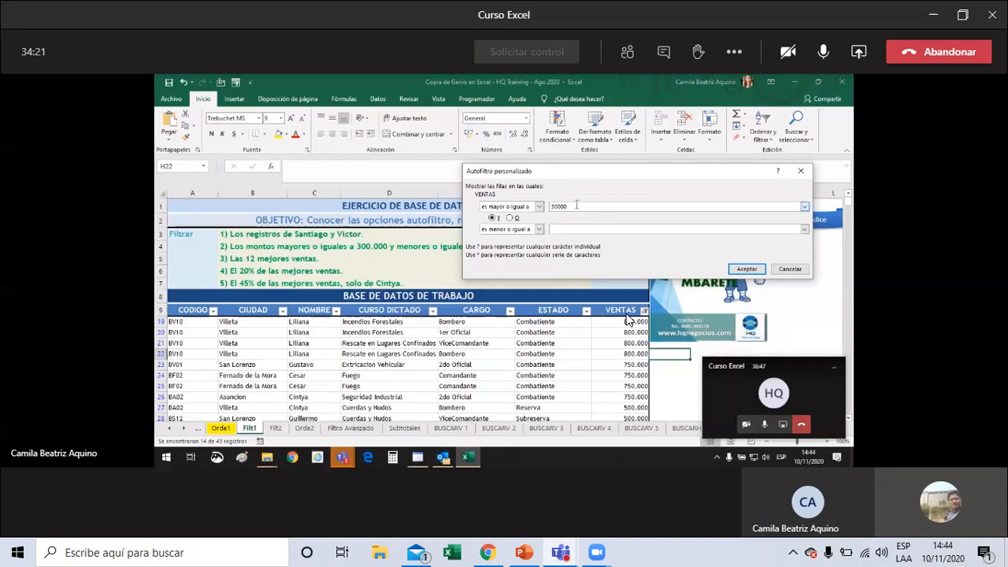
Step: Replace the lower limit of the VENTAS filter with 300.000, adapting the existing 200.000 value from the list
{"action": "left_click", "coordinate": [803, 207]}
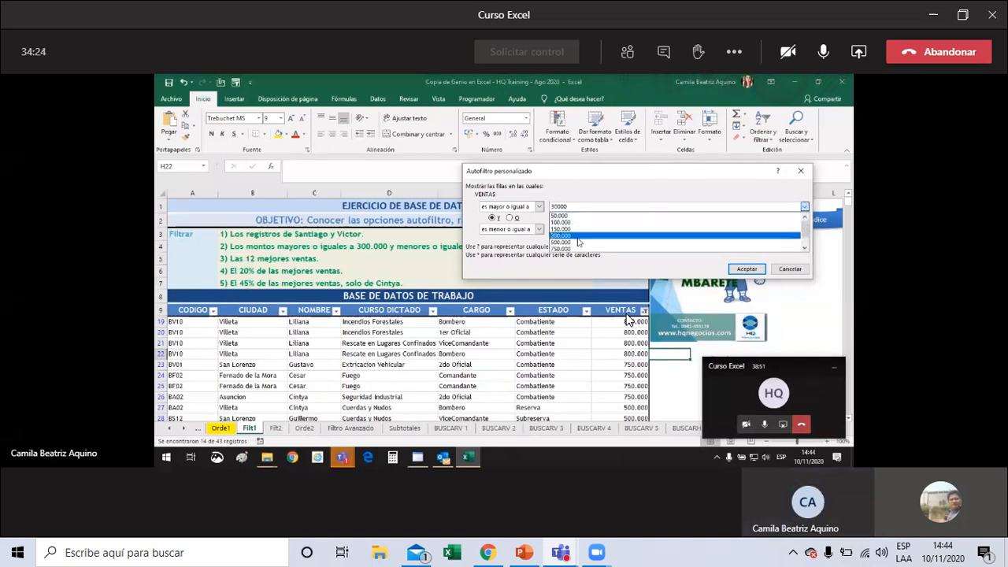
{"action": "left_click", "coordinate": [577, 236]}
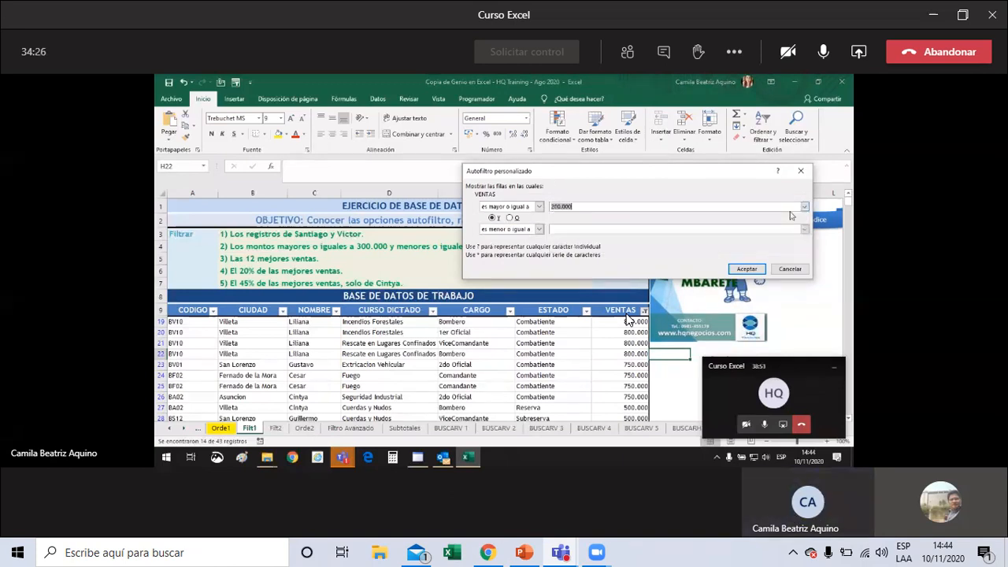
{"action": "left_click", "coordinate": [803, 207]}
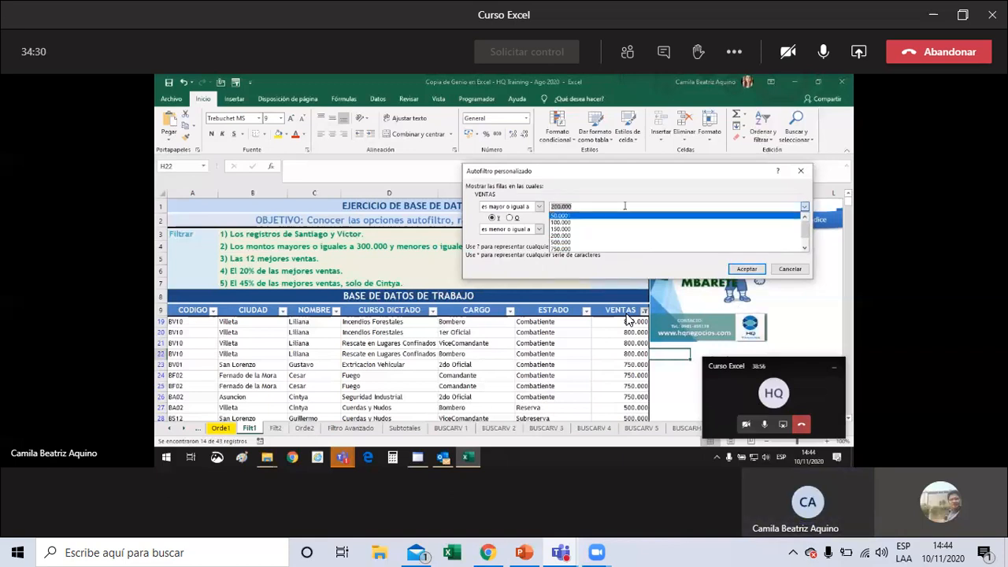
{"action": "left_click", "coordinate": [624, 206]}
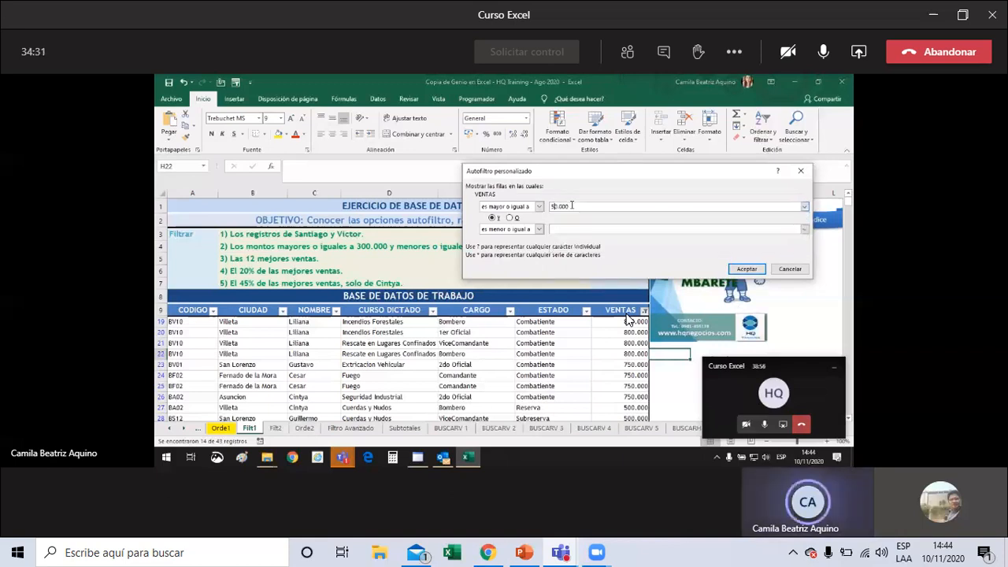
{"action": "left_click", "coordinate": [804, 206]}
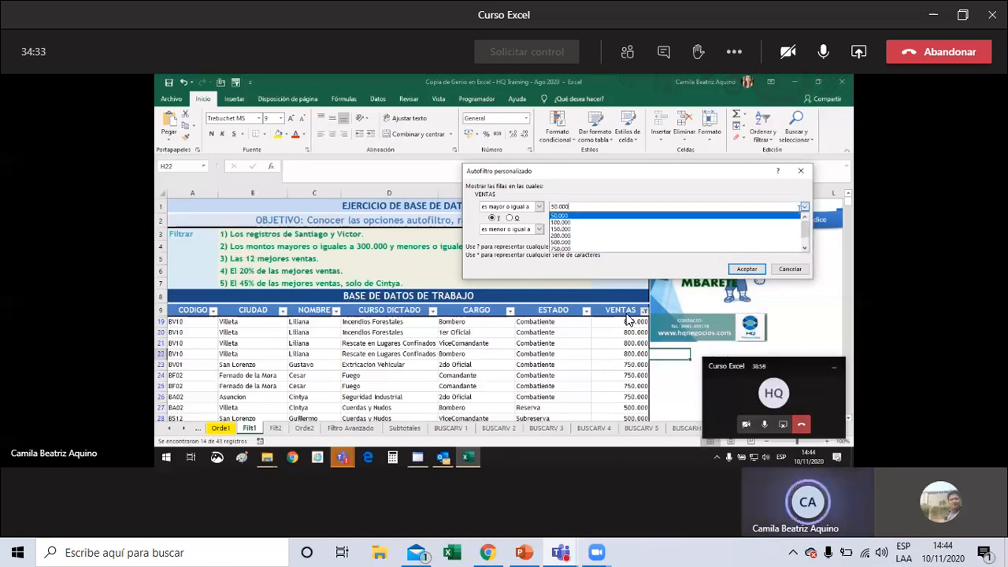
{"action": "left_click", "coordinate": [624, 236]}
{"action": "left_click", "coordinate": [556, 207]}
{"action": "key", "text": "BackSpace"}
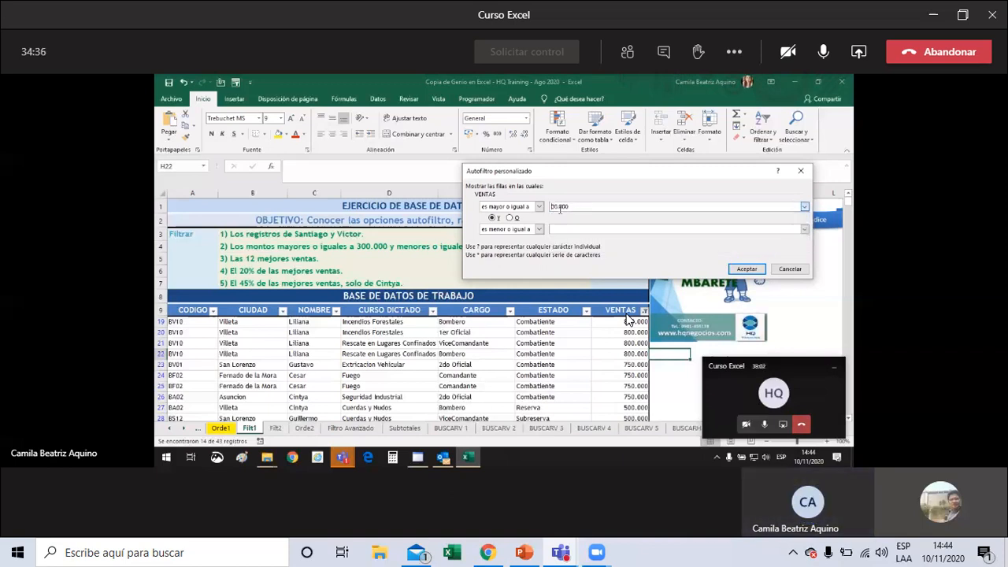
{"action": "type", "text": "3"}
Step: Set the upper limit of the VENTAS filter to 800000 and apply the filter
{"action": "left_click", "coordinate": [799, 229]}
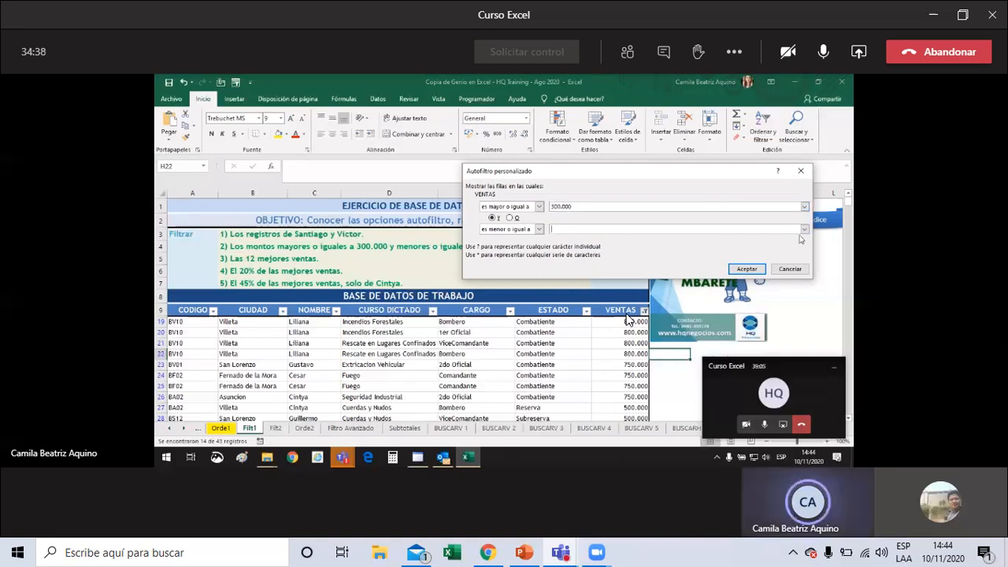
{"action": "left_click", "coordinate": [803, 229]}
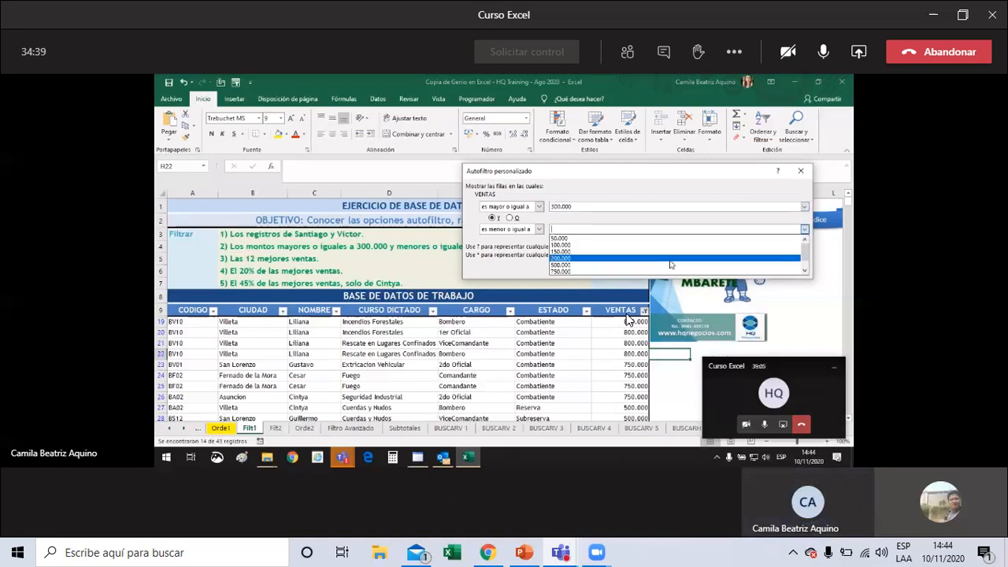
{"action": "left_click", "coordinate": [618, 239]}
{"action": "type", "text": "800"}
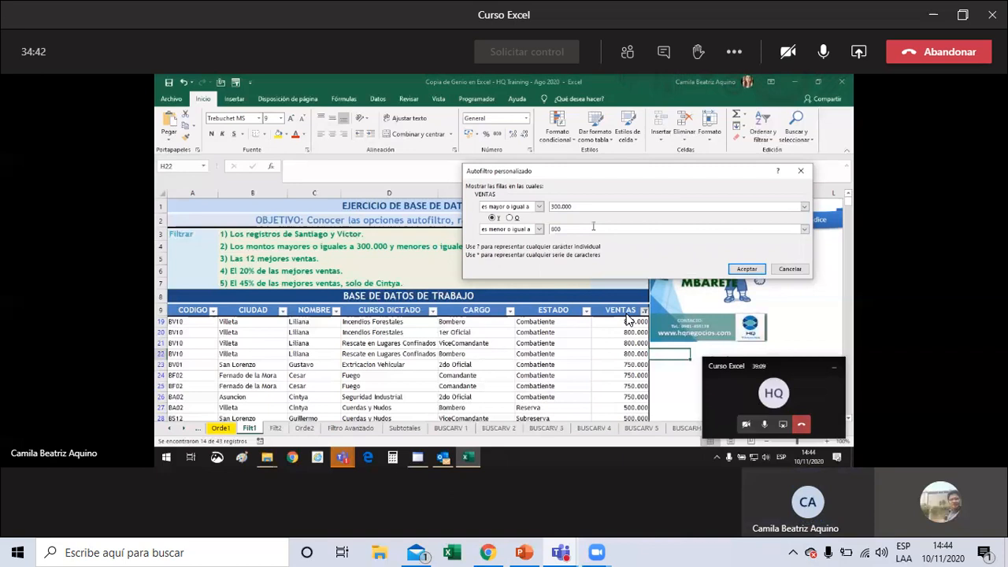
{"action": "type", "text": "000"}
{"action": "left_click_drag", "start_coordinate": [598, 178], "coordinate": [666, 201]}
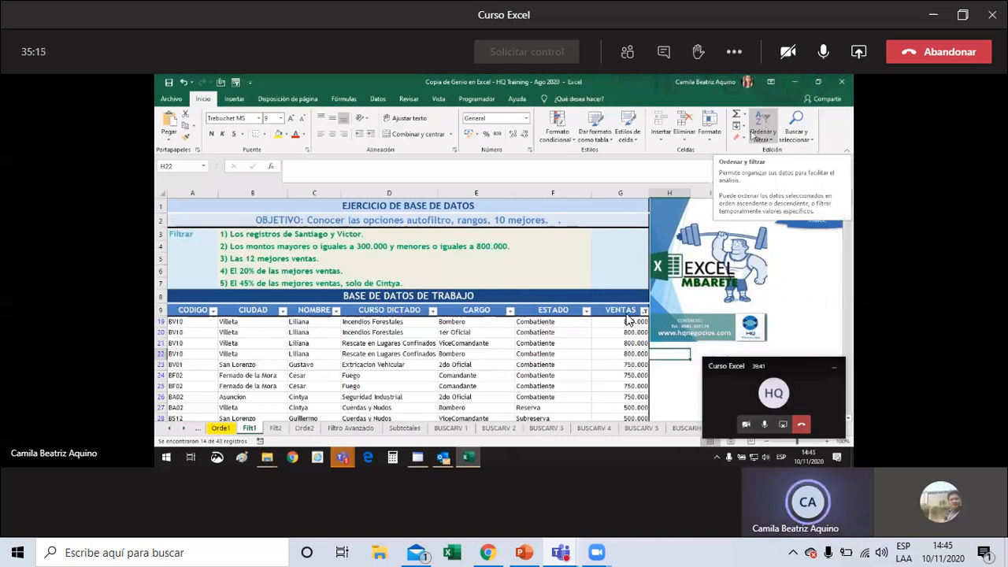
Step: Select all filtered VENTAS amounts and inspect the column's filter options without changing them
{"action": "scroll", "coordinate": [628, 319], "scroll_direction": "down", "scroll_amount": 3}
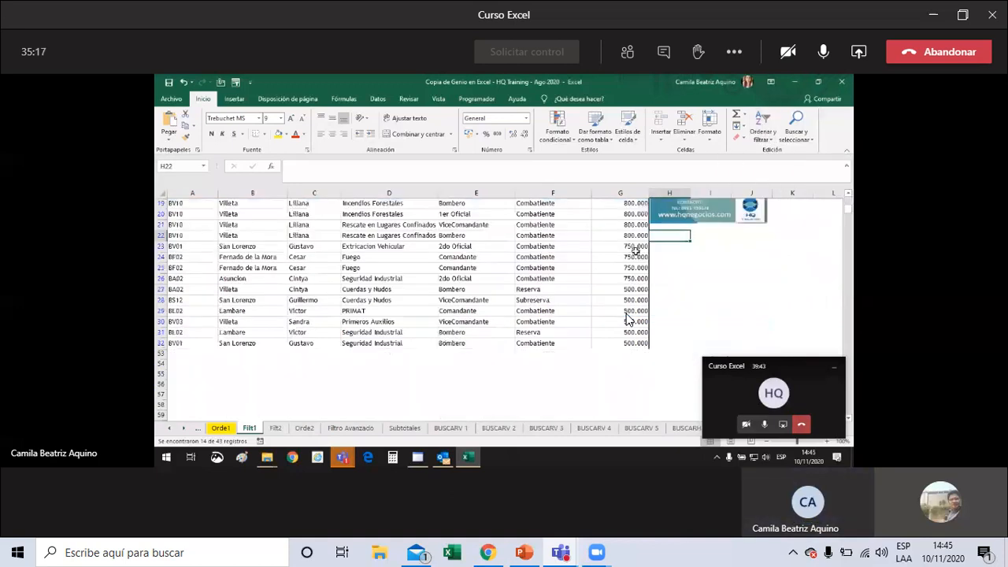
{"action": "left_click_drag", "start_coordinate": [630, 203], "coordinate": [636, 352]}
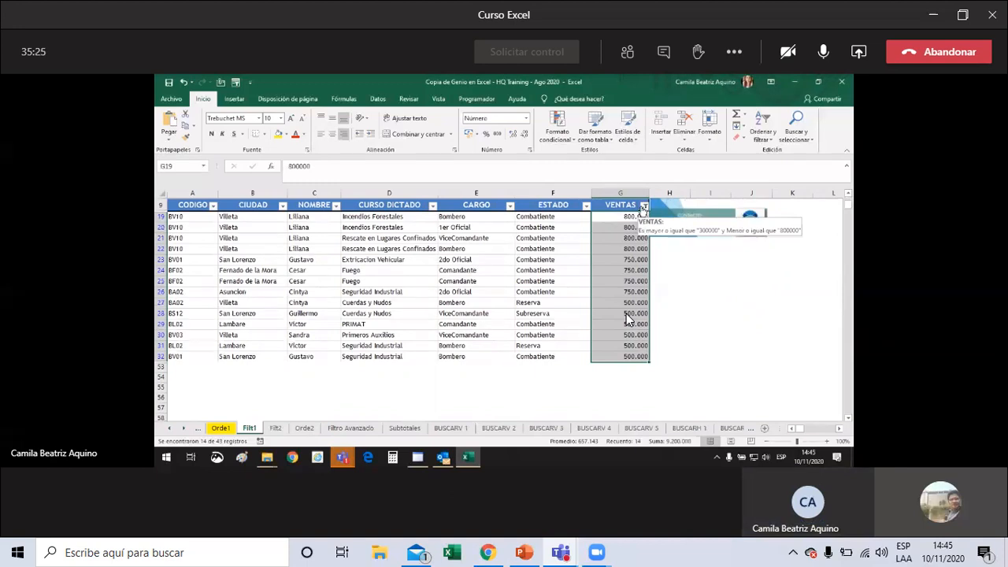
{"action": "left_click", "coordinate": [643, 205]}
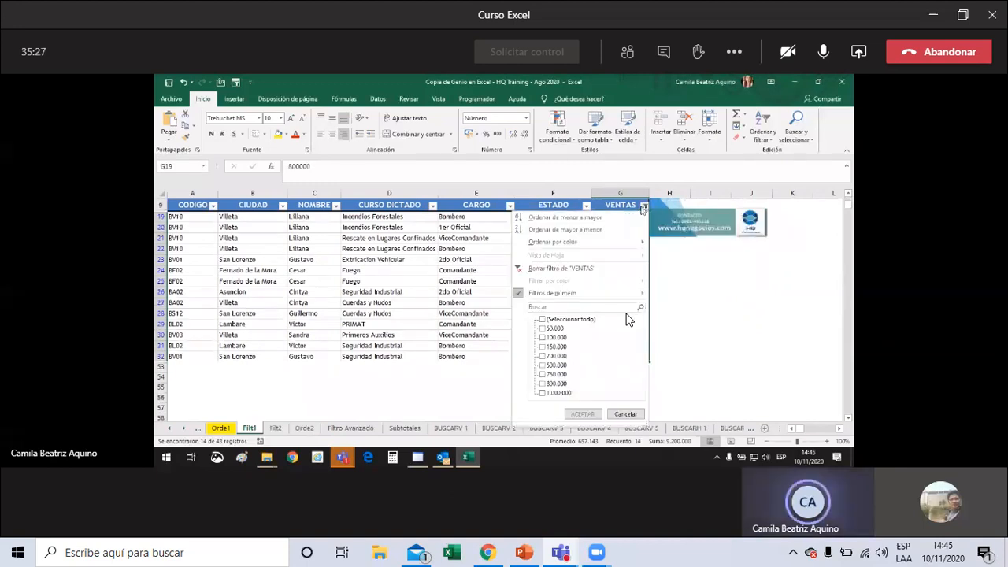
{"action": "left_click", "coordinate": [626, 414]}
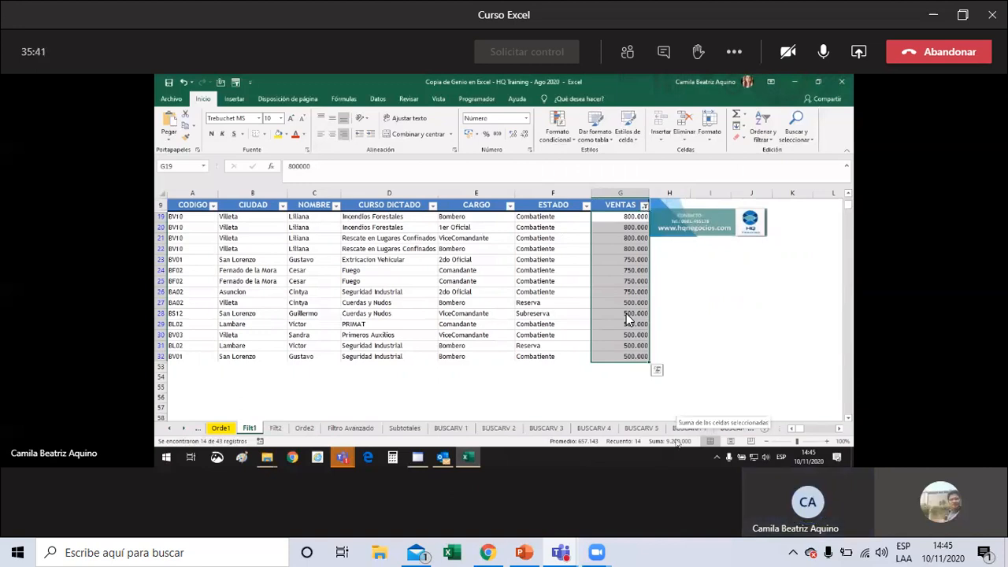
Step: Add the minimum and maximum calculations to the status bar for the selected cells
{"action": "right_click", "coordinate": [671, 442]}
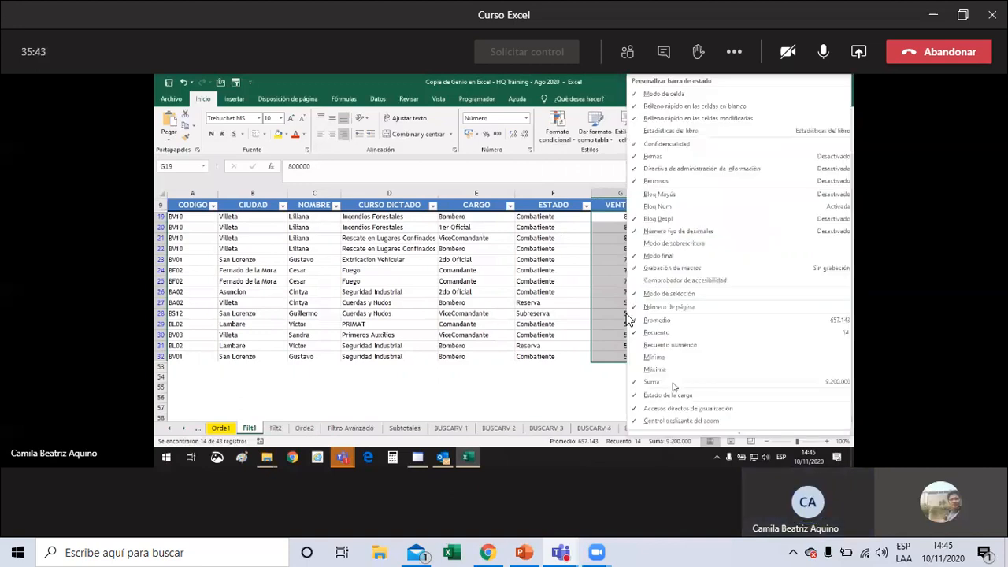
{"action": "left_click", "coordinate": [648, 358]}
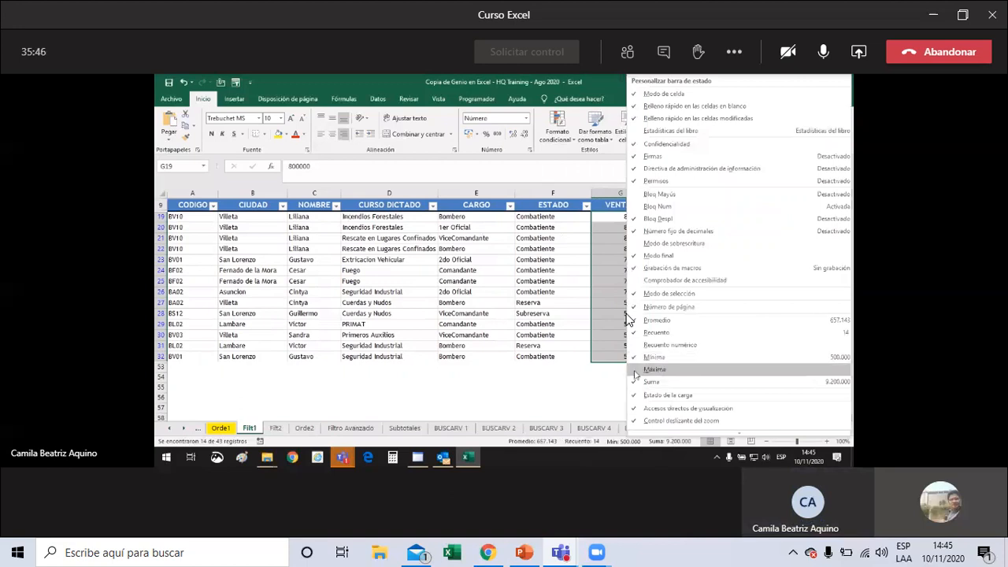
{"action": "left_click", "coordinate": [634, 370]}
{"action": "left_click", "coordinate": [615, 386]}
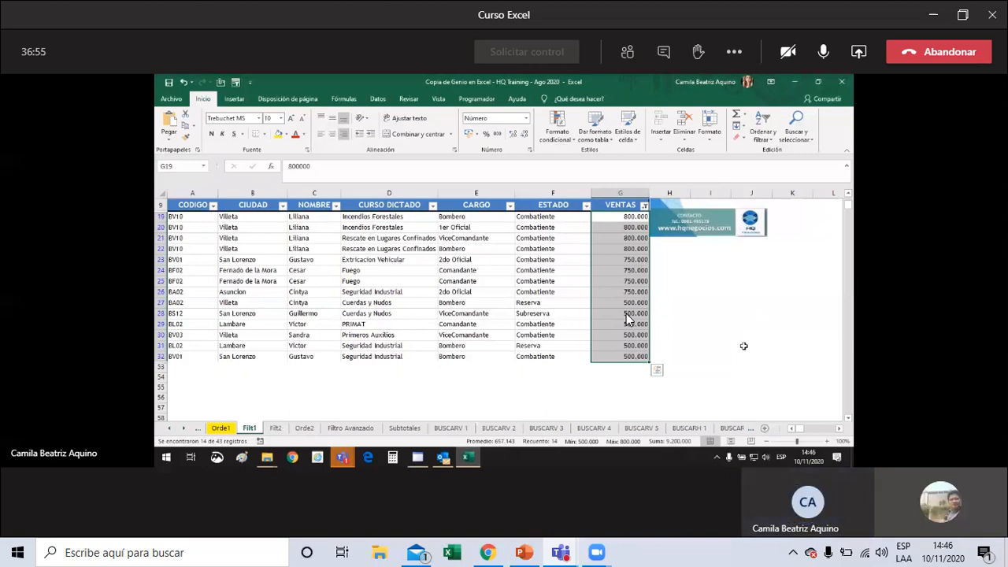
Step: Clear the range filter on VENTAS and filter the column to its top 12 items
{"action": "scroll", "coordinate": [703, 289], "scroll_direction": "up", "scroll_amount": 3}
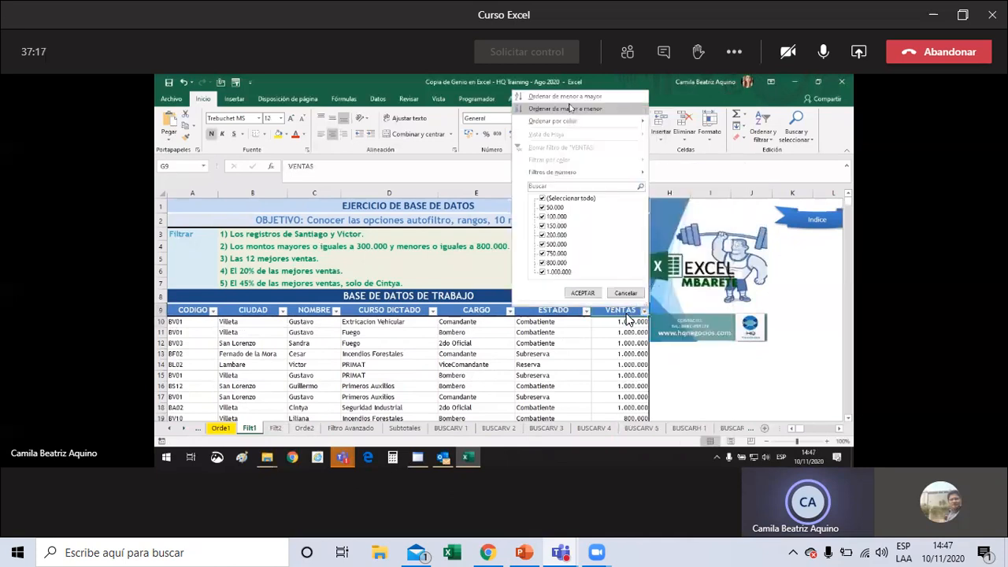
{"action": "mouse_move", "coordinate": [604, 175]}
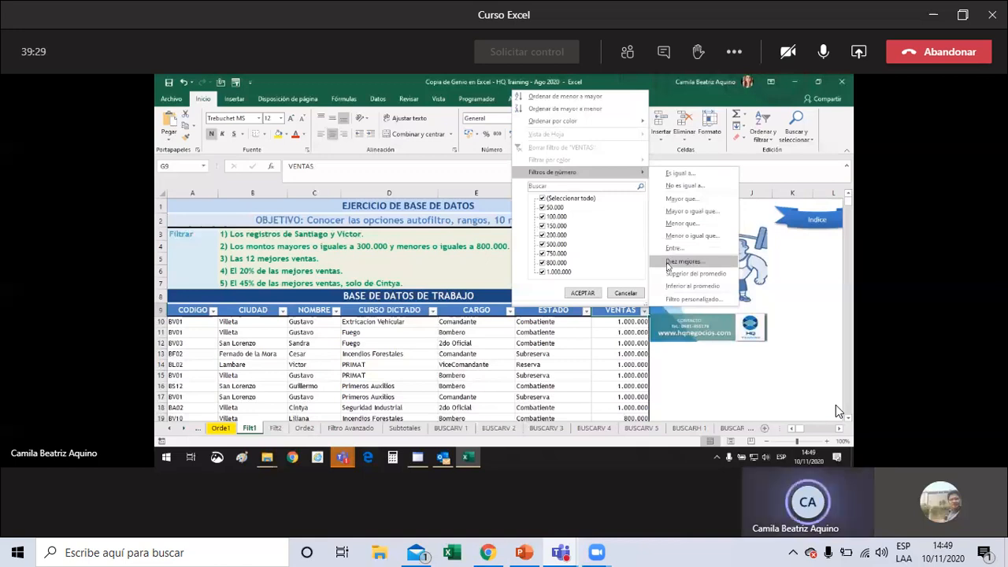
{"action": "left_click", "coordinate": [667, 261]}
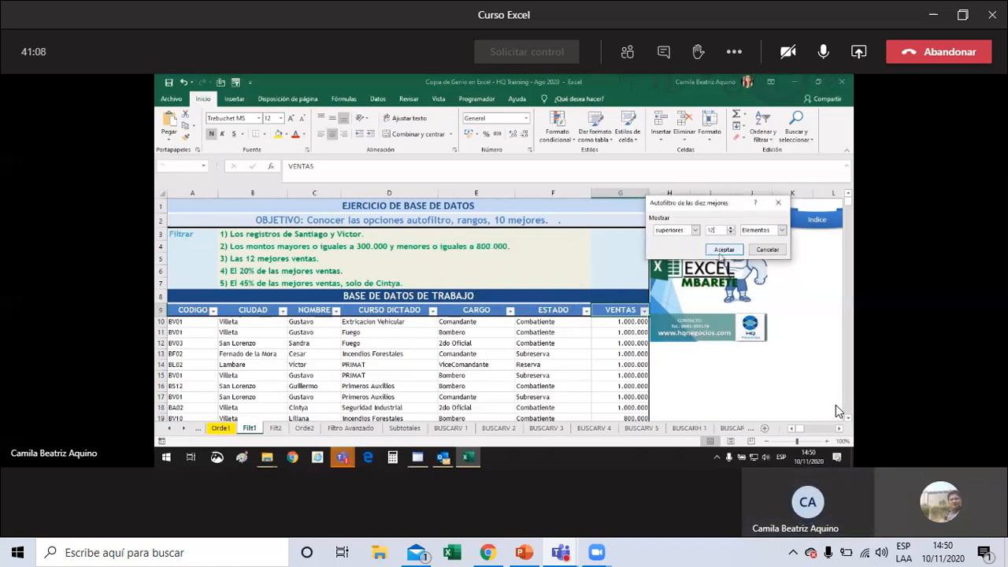
{"action": "left_click", "coordinate": [782, 230]}
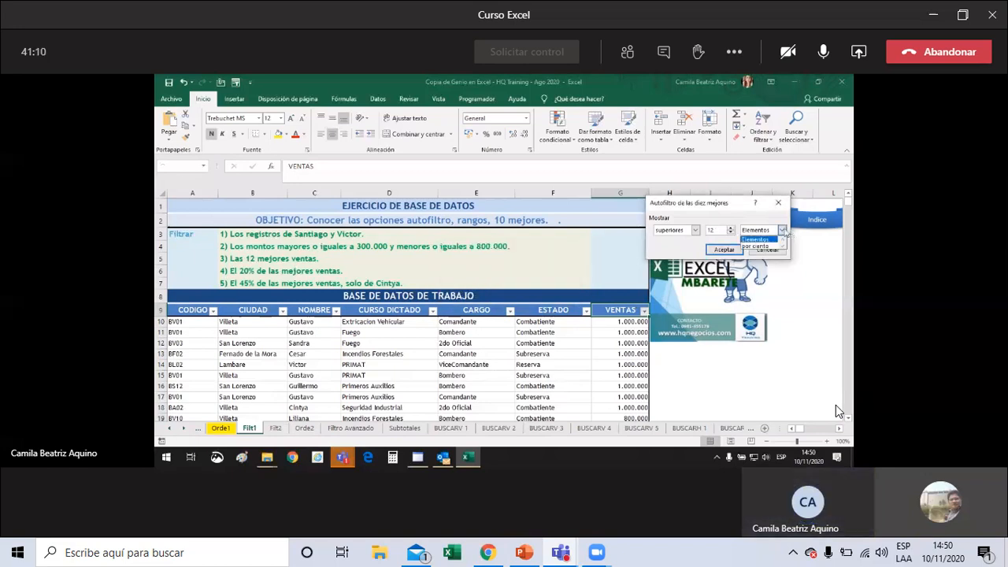
{"action": "left_click", "coordinate": [778, 238]}
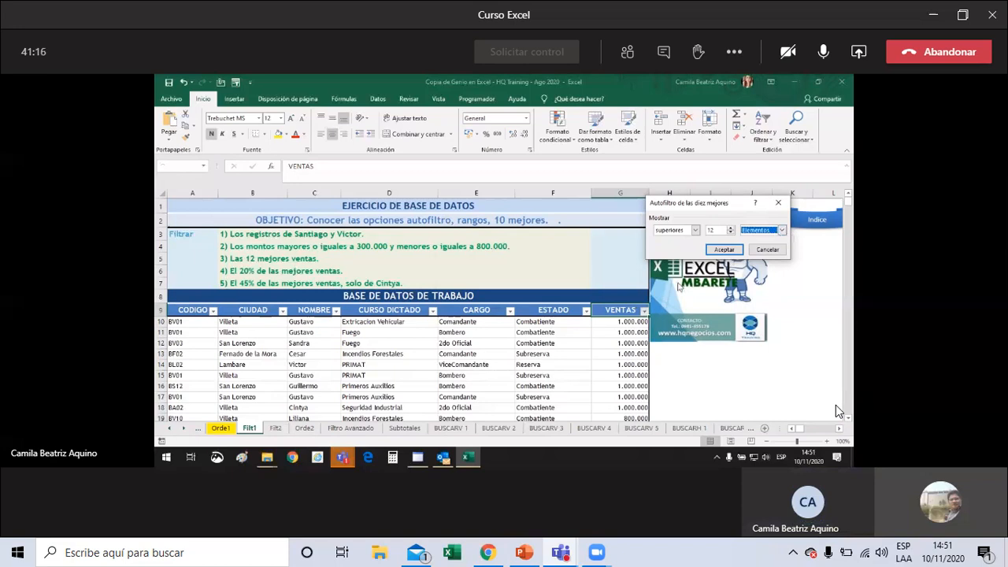
{"action": "left_click", "coordinate": [725, 249]}
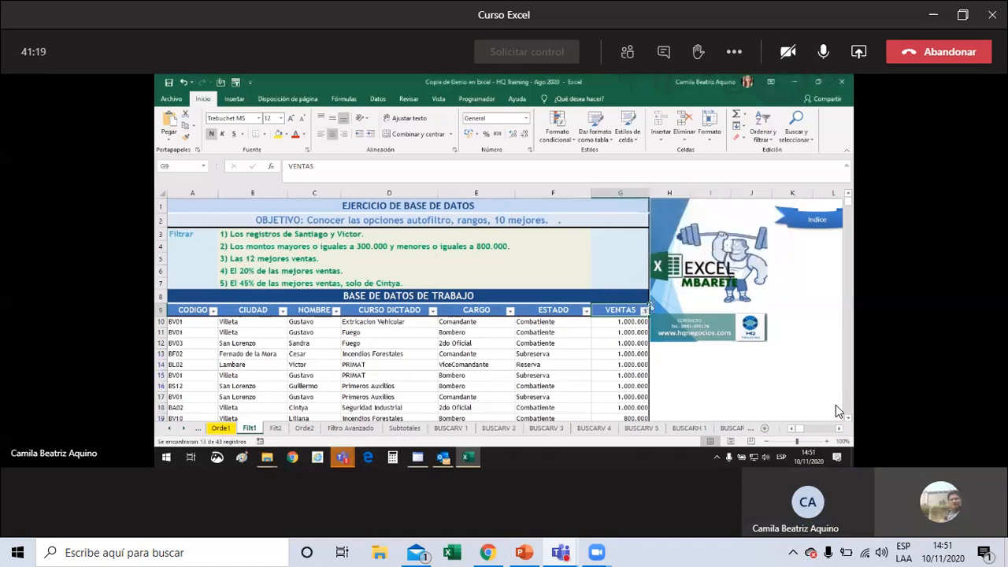
Step: Review the filtered records and select their VENTAS amounts from G10 to G22 to check them in the status bar
{"action": "scroll", "coordinate": [645, 319], "scroll_direction": "down", "scroll_amount": 3}
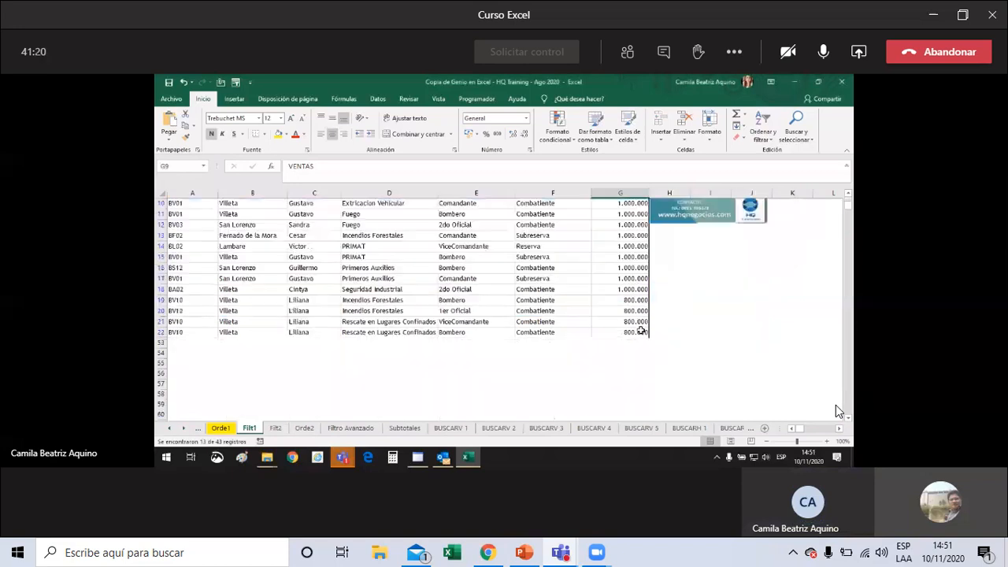
{"action": "scroll", "coordinate": [642, 332], "scroll_direction": "up", "scroll_amount": 3}
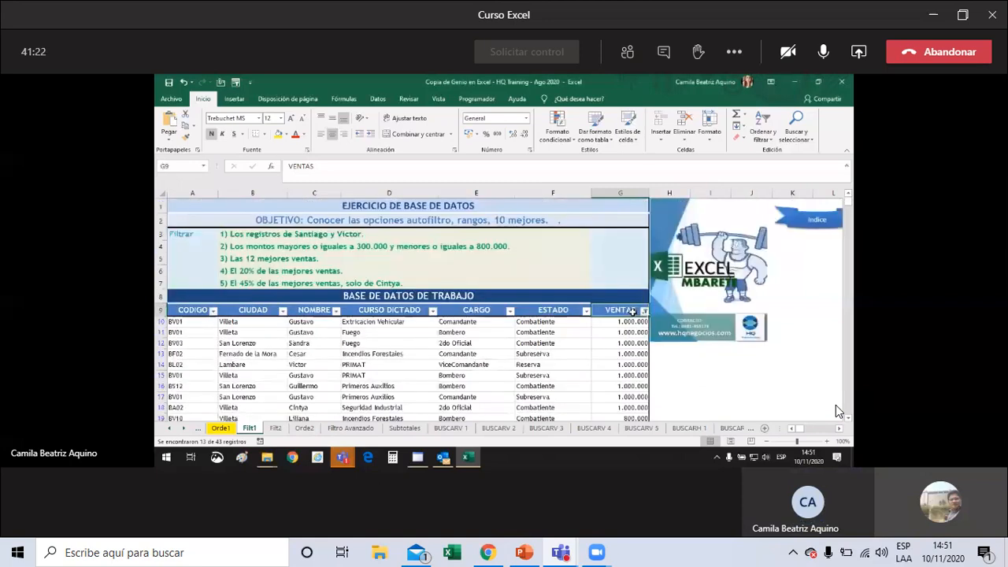
{"action": "left_click_drag", "start_coordinate": [625, 322], "coordinate": [618, 408]}
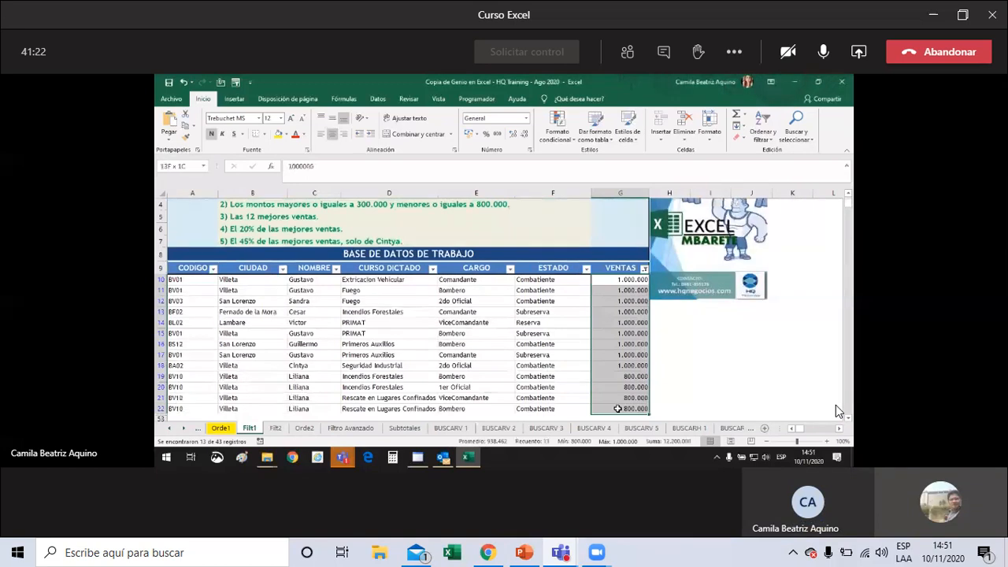
{"action": "left_click_drag", "start_coordinate": [618, 409], "coordinate": [618, 408]}
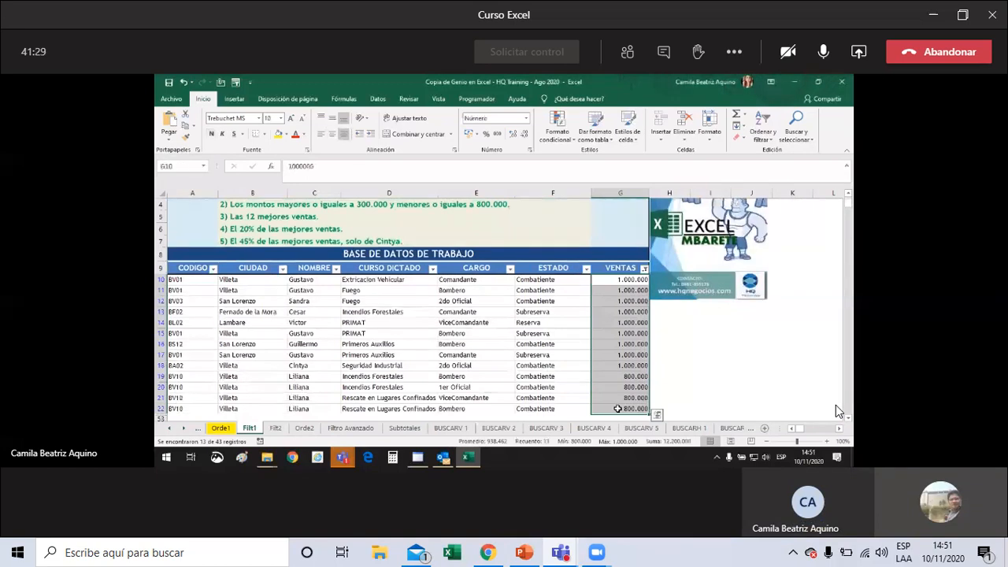
{"action": "scroll", "coordinate": [618, 408], "scroll_direction": "down", "scroll_amount": 1}
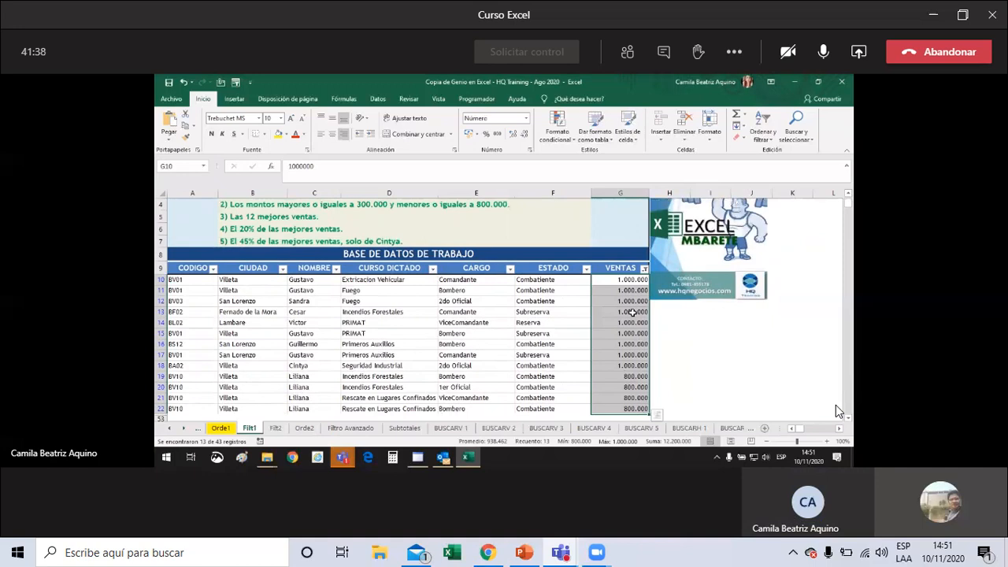
{"action": "scroll", "coordinate": [632, 312], "scroll_direction": "down", "scroll_amount": 1}
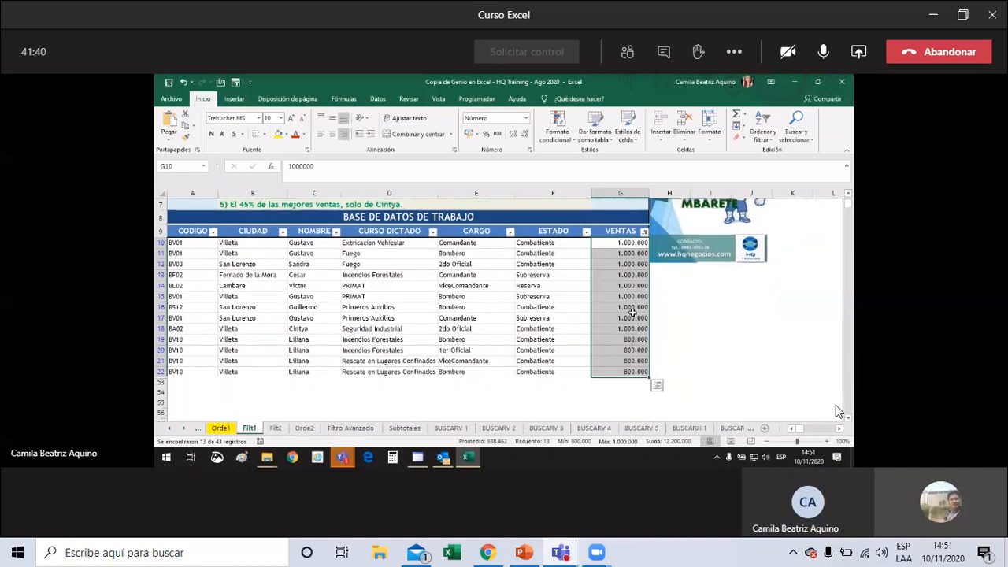
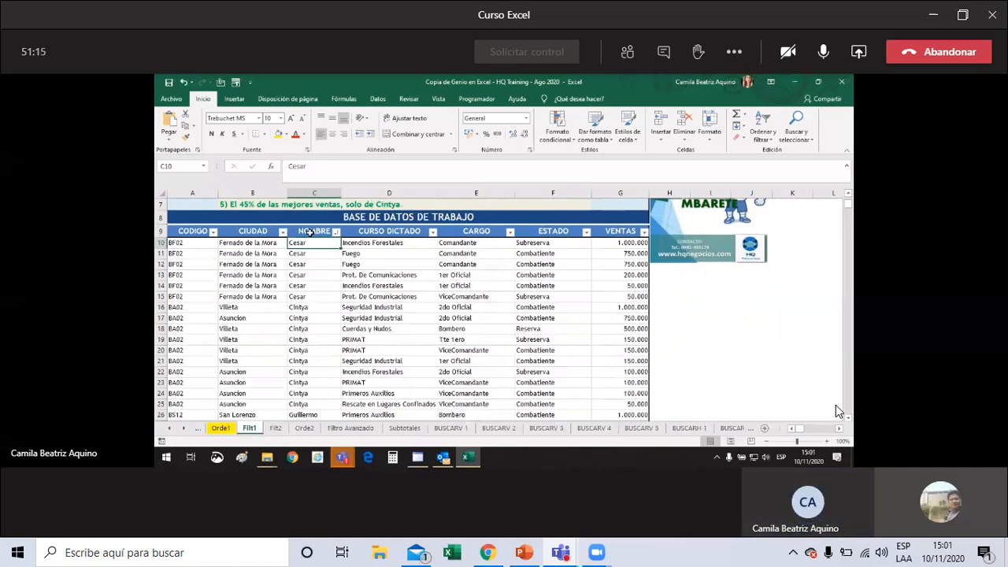
Step: Review the name-sorted records on the Filt1 sheet and select the block of Liliana entries in C35 to C40
{"action": "scroll", "coordinate": [324, 315], "scroll_direction": "down", "scroll_amount": 2}
{"action": "scroll", "coordinate": [324, 315], "scroll_direction": "down", "scroll_amount": 3}
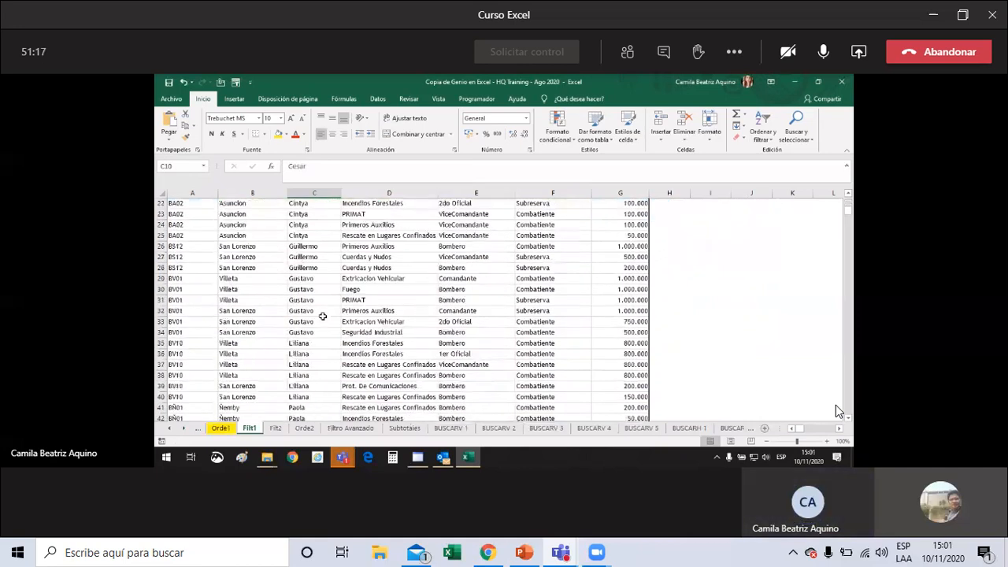
{"action": "scroll", "coordinate": [323, 315], "scroll_direction": "down", "scroll_amount": 2}
{"action": "scroll", "coordinate": [323, 310], "scroll_direction": "down", "scroll_amount": 2}
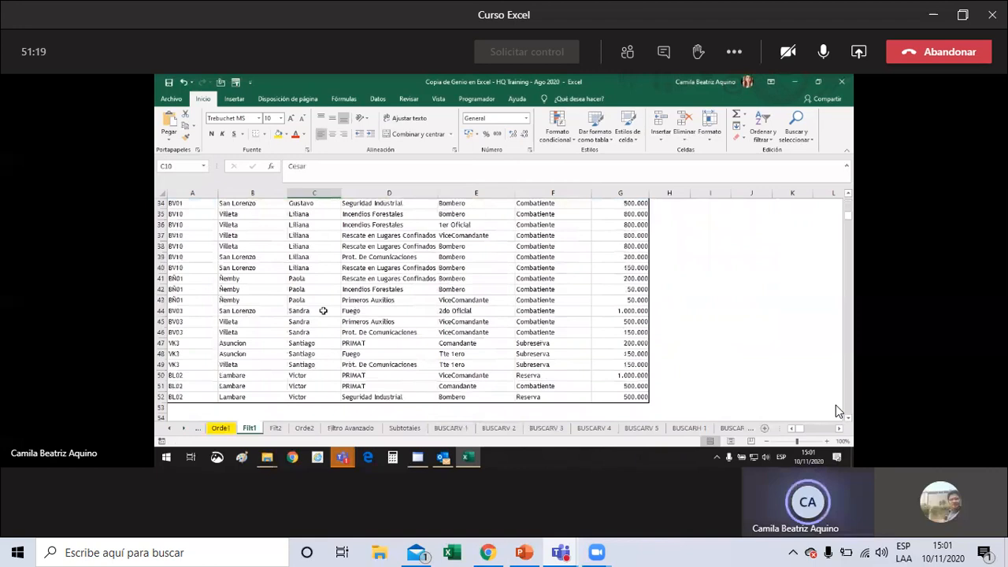
{"action": "scroll", "coordinate": [323, 310], "scroll_direction": "up", "scroll_amount": 1}
{"action": "left_click_drag", "start_coordinate": [324, 246], "coordinate": [328, 296]}
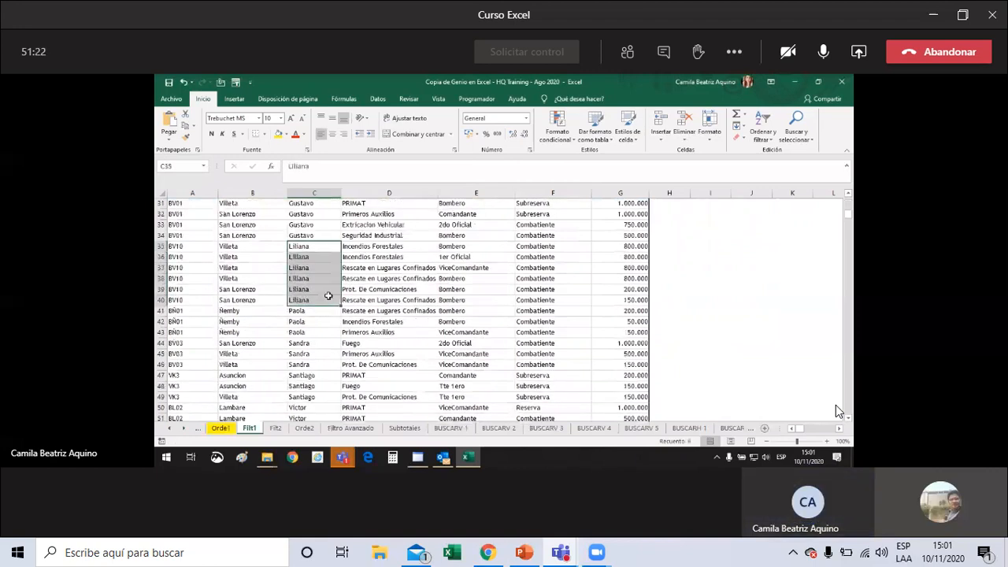
{"action": "scroll", "coordinate": [328, 296], "scroll_direction": "up", "scroll_amount": 10}
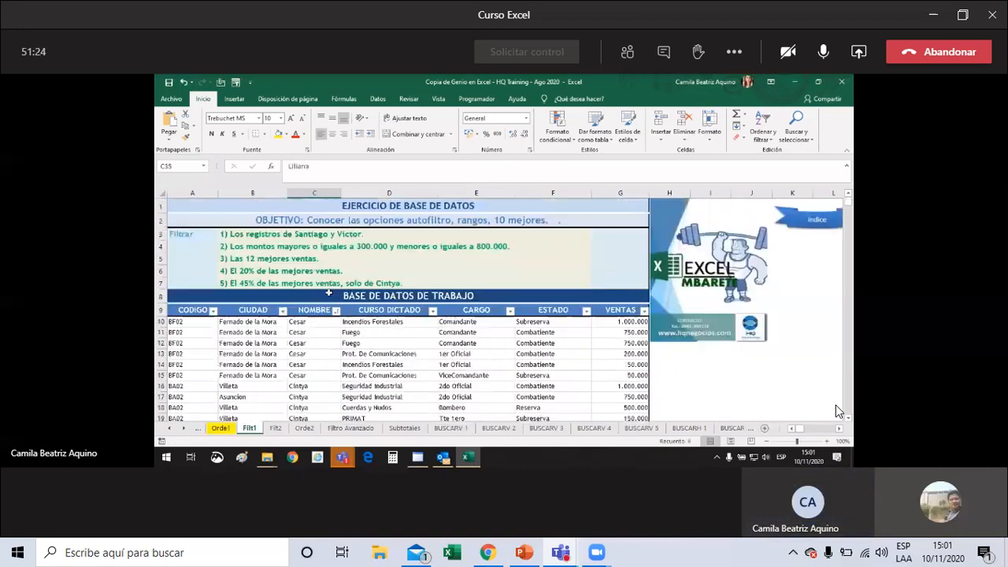
Step: Open the filter list of the NOMBRE column and deselect all names at once
{"action": "left_click", "coordinate": [336, 311]}
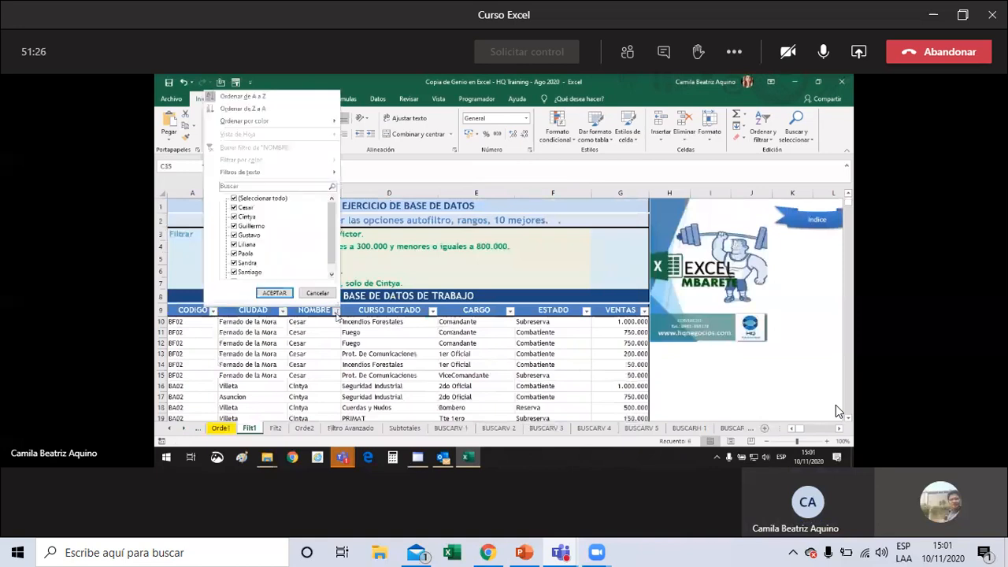
{"action": "left_click", "coordinate": [233, 199]}
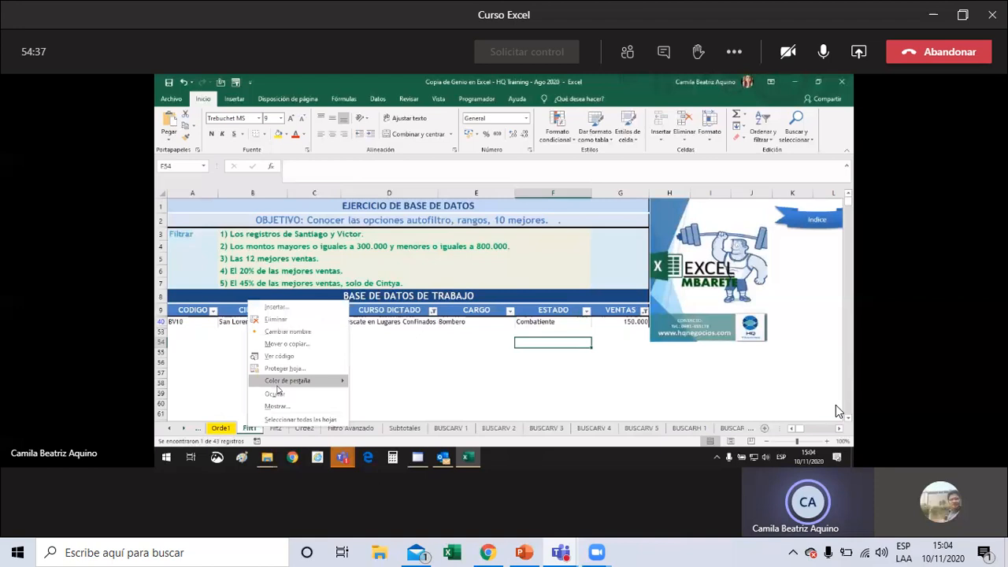
Step: Color the Filt1 sheet tab yellow and open the Filt2 sheet
{"action": "mouse_move", "coordinate": [288, 381]}
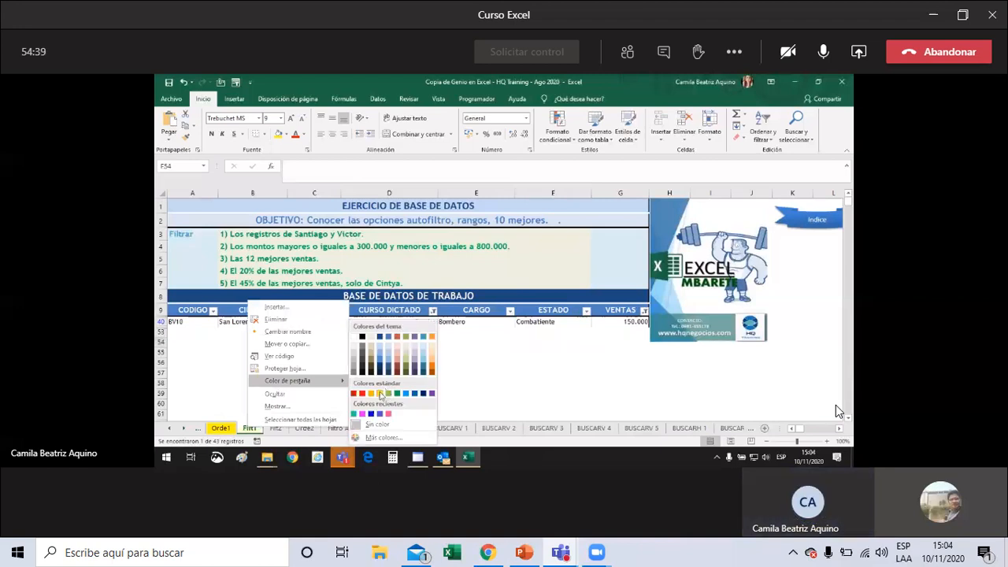
{"action": "left_click", "coordinate": [380, 393]}
{"action": "left_click", "coordinate": [284, 428]}
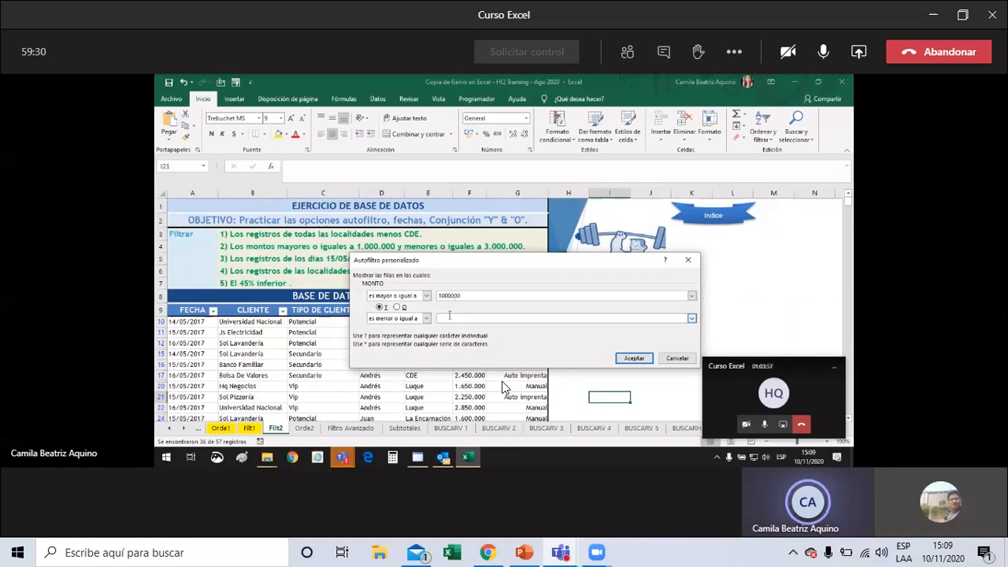
Step: Set the MONTO custom filter's less-than-or-equal limit to 3000000 and apply the filter
{"action": "type", "text": "3000000"}
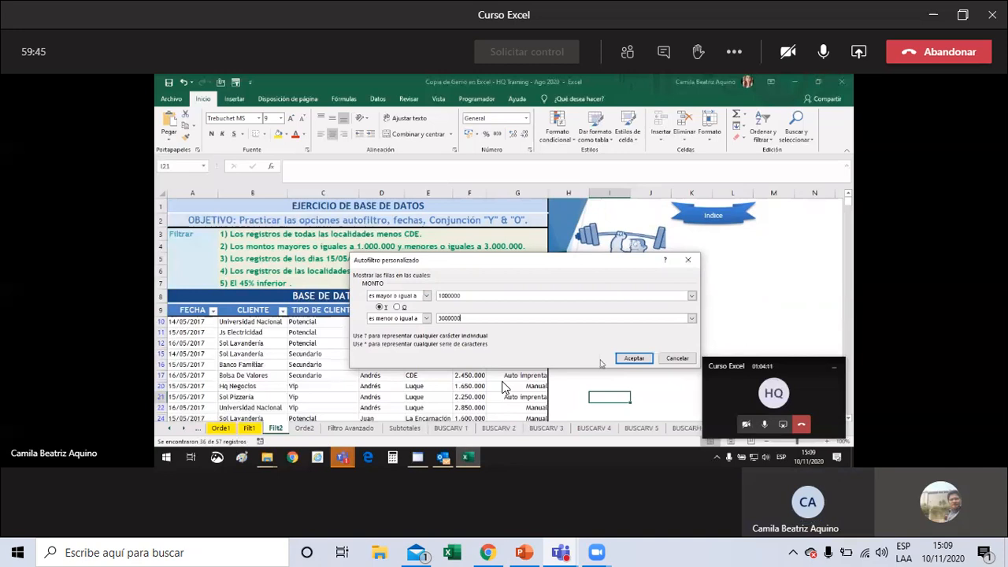
{"action": "left_click", "coordinate": [627, 357]}
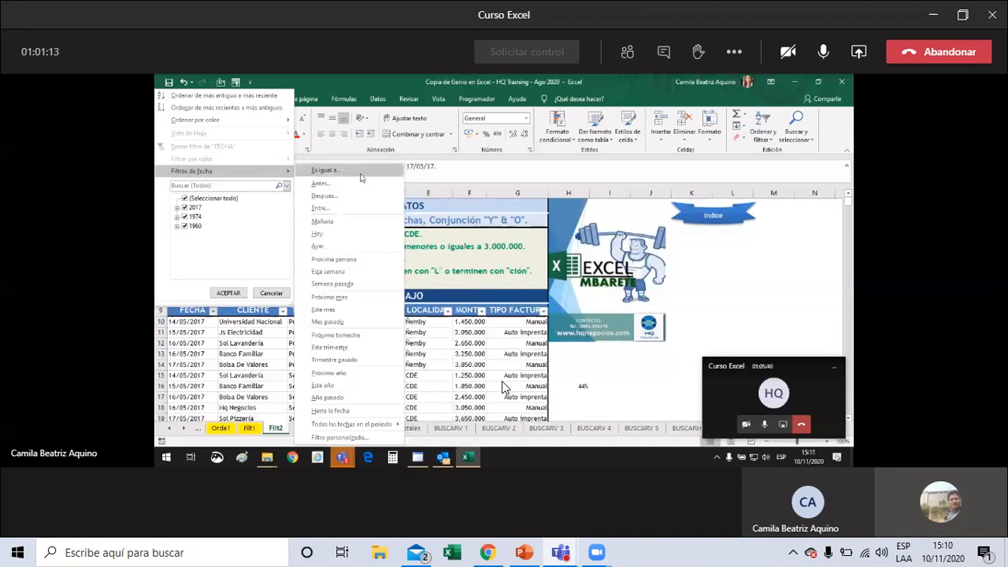
Step: Create a between-dates filter on FECHA, on or after 15/05/2017 and on or before 17/05/2017
{"action": "left_click", "coordinate": [338, 209]}
{"action": "left_click_drag", "start_coordinate": [453, 266], "coordinate": [447, 290]}
{"action": "type", "text": "15/05/17"}
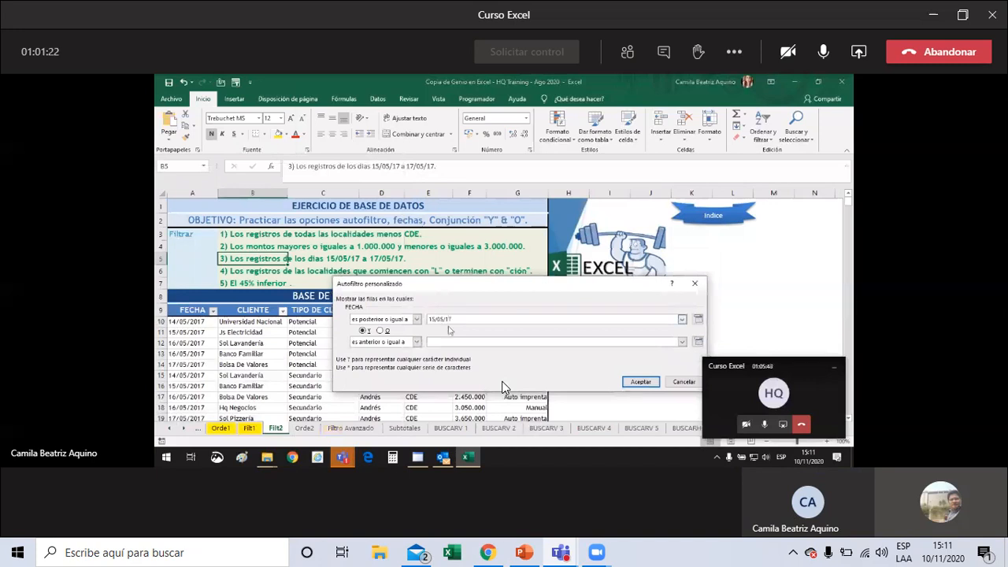
{"action": "left_click", "coordinate": [452, 340]}
{"action": "left_click", "coordinate": [682, 341]}
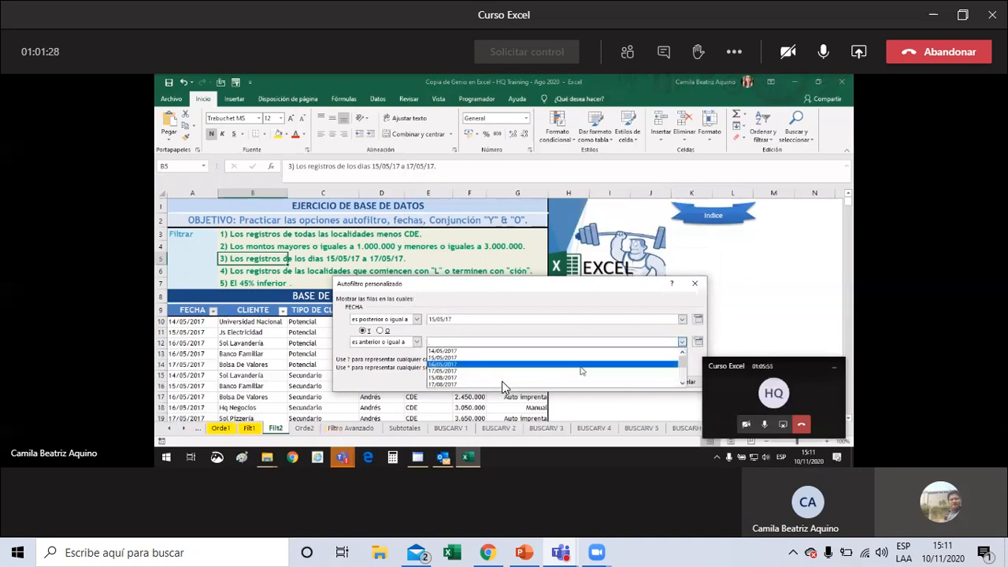
{"action": "left_click", "coordinate": [573, 371]}
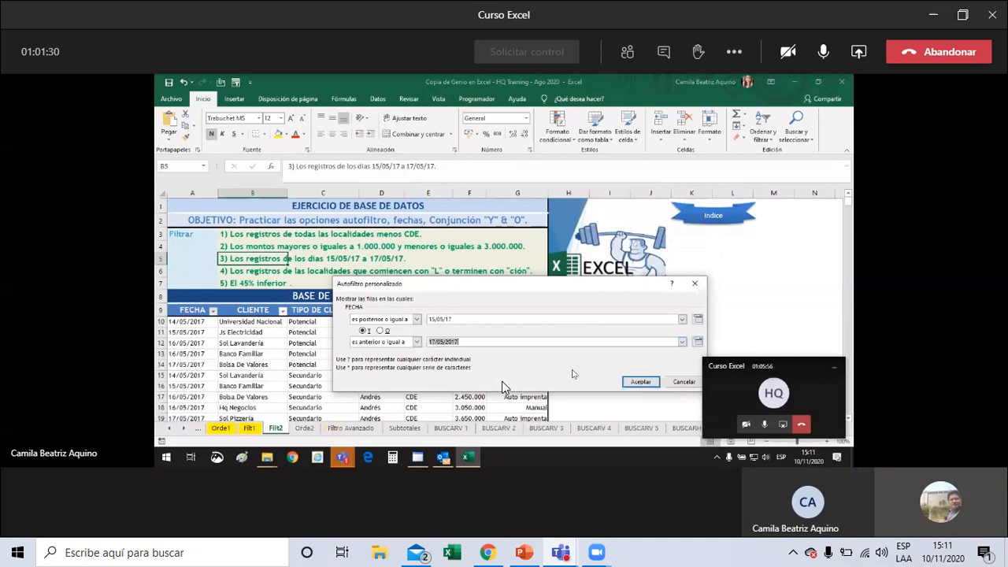
{"action": "left_click", "coordinate": [476, 319]}
{"action": "type", "text": "20"}
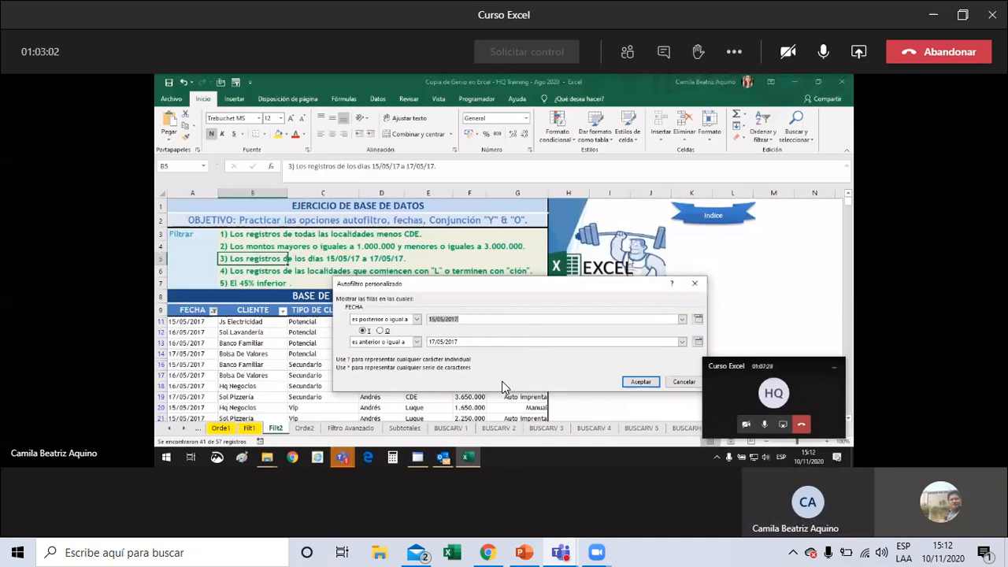
Step: Close the FECHA filter criteria without changes and review the records from 15/05/2017 to 17/05/2017
{"action": "key", "text": "Escape"}
{"action": "scroll", "coordinate": [234, 328], "scroll_direction": "down", "scroll_amount": 2}
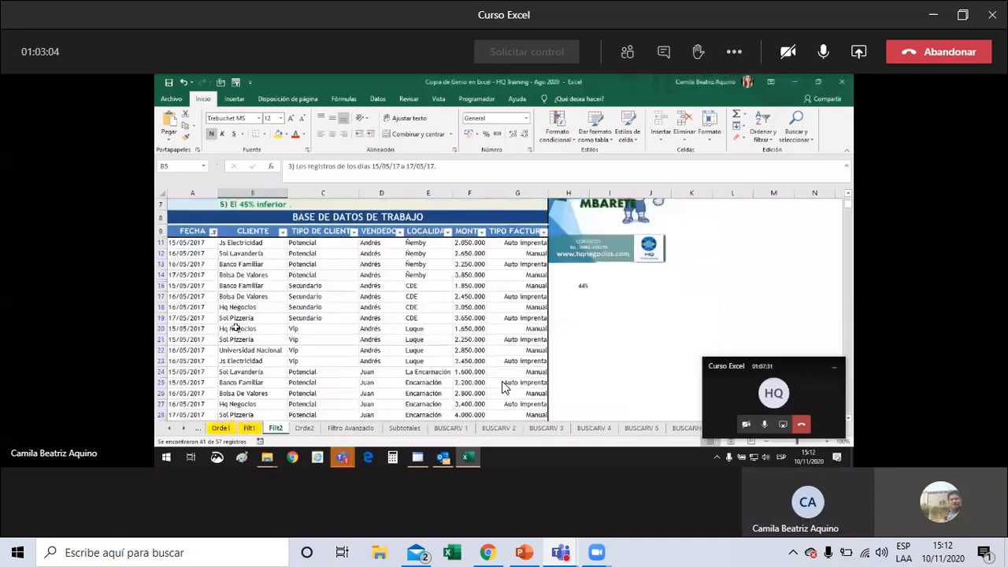
{"action": "scroll", "coordinate": [235, 328], "scroll_direction": "down", "scroll_amount": 4}
{"action": "scroll", "coordinate": [228, 329], "scroll_direction": "down", "scroll_amount": 8}
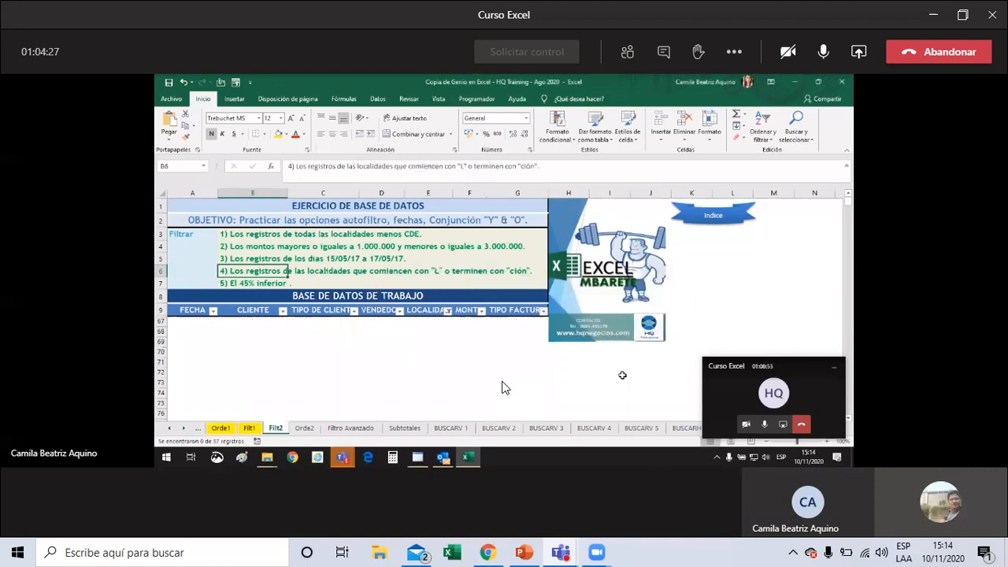
Step: Undo the last LOCALIDAD filter change and look over the column's filter list and the filtered records
{"action": "key", "text": "ctrl+z"}
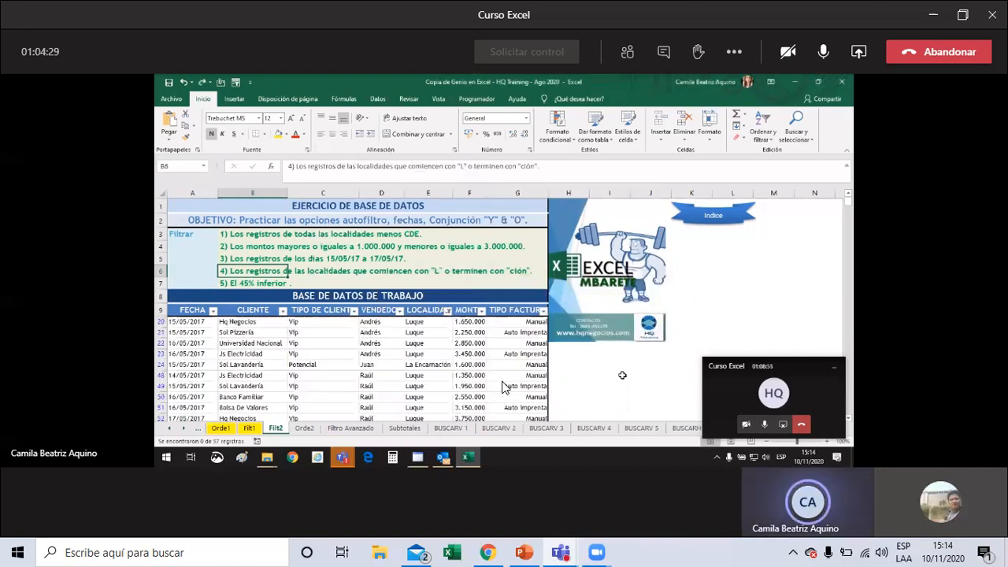
{"action": "left_click", "coordinate": [448, 311]}
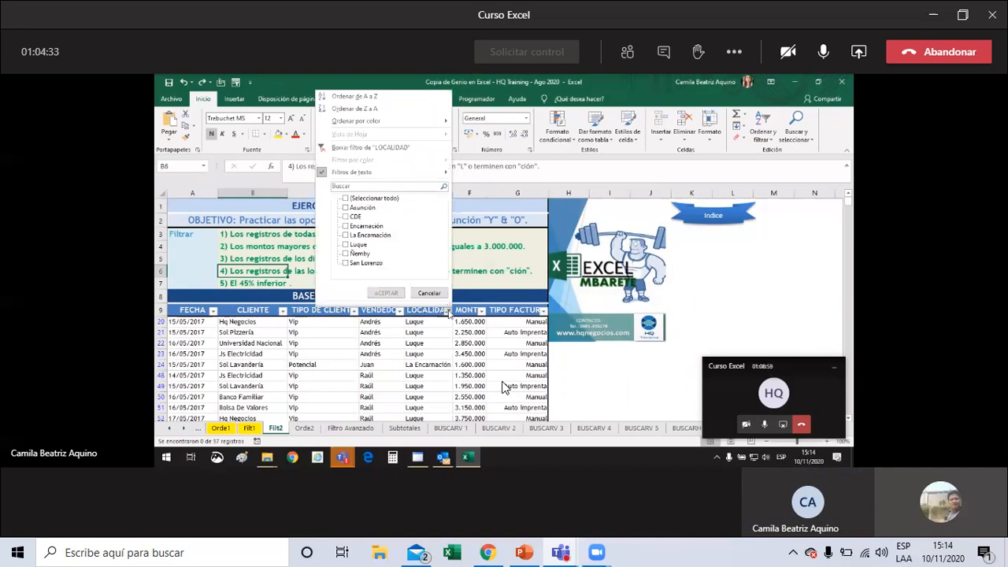
{"action": "left_click", "coordinate": [448, 312]}
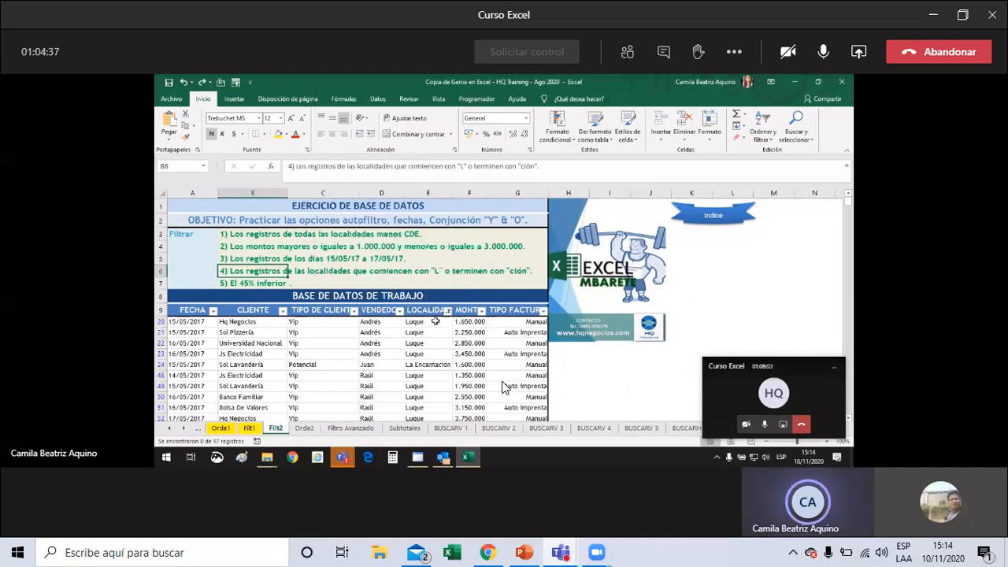
{"action": "scroll", "coordinate": [434, 321], "scroll_direction": "down", "scroll_amount": 3}
{"action": "scroll", "coordinate": [429, 354], "scroll_direction": "up", "scroll_amount": 1}
{"action": "left_click", "coordinate": [448, 244]}
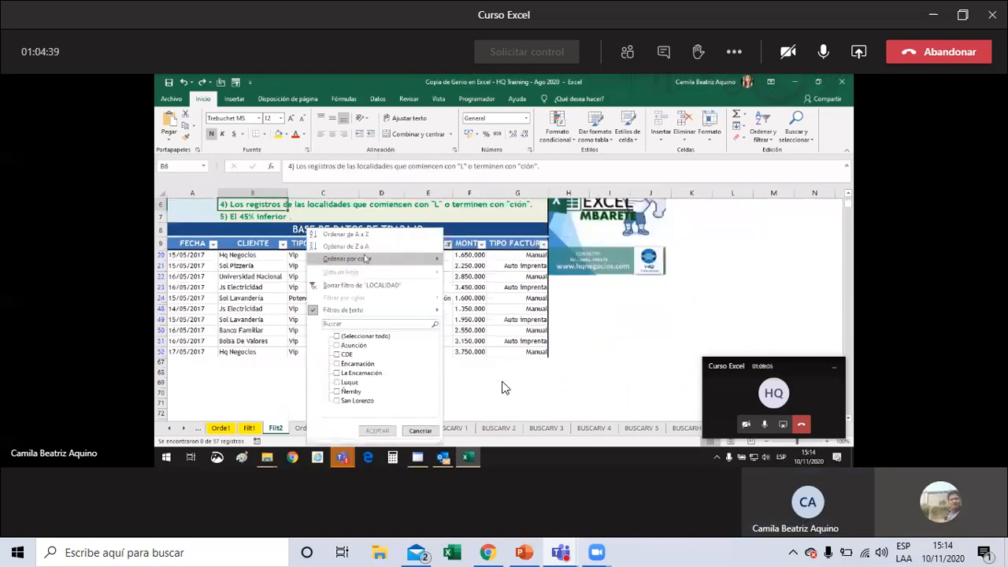
{"action": "left_click", "coordinate": [336, 373]}
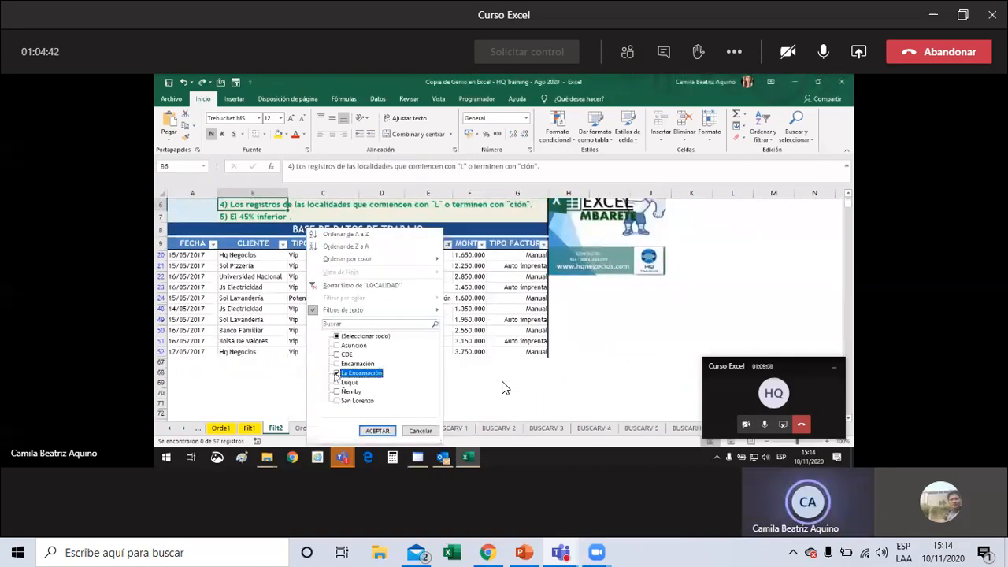
{"action": "left_click", "coordinate": [454, 249]}
Step: Reopen the begins-with text filter of LOCALIDAD and inspect the operators available for its first condition
{"action": "left_click", "coordinate": [446, 245]}
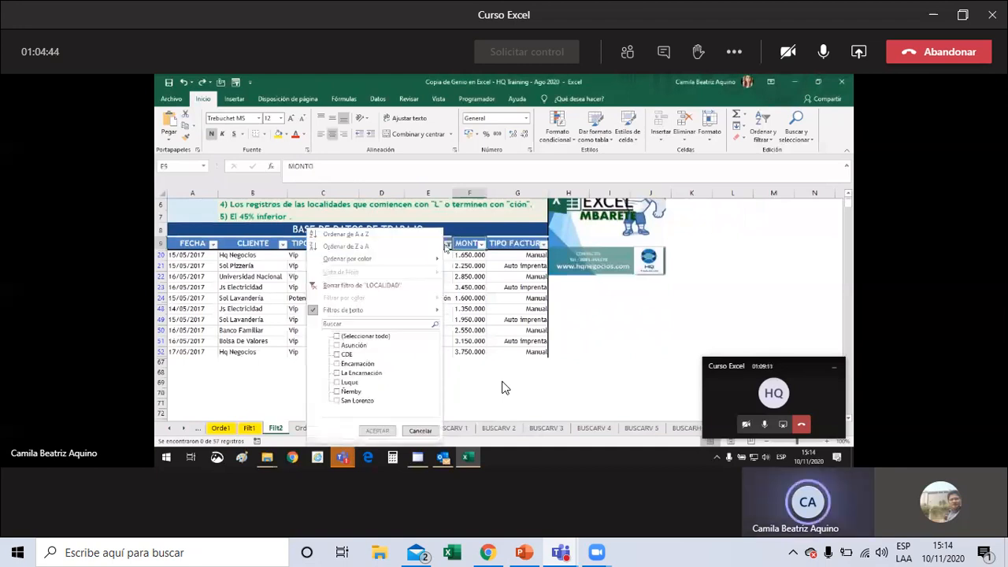
{"action": "left_click", "coordinate": [430, 314]}
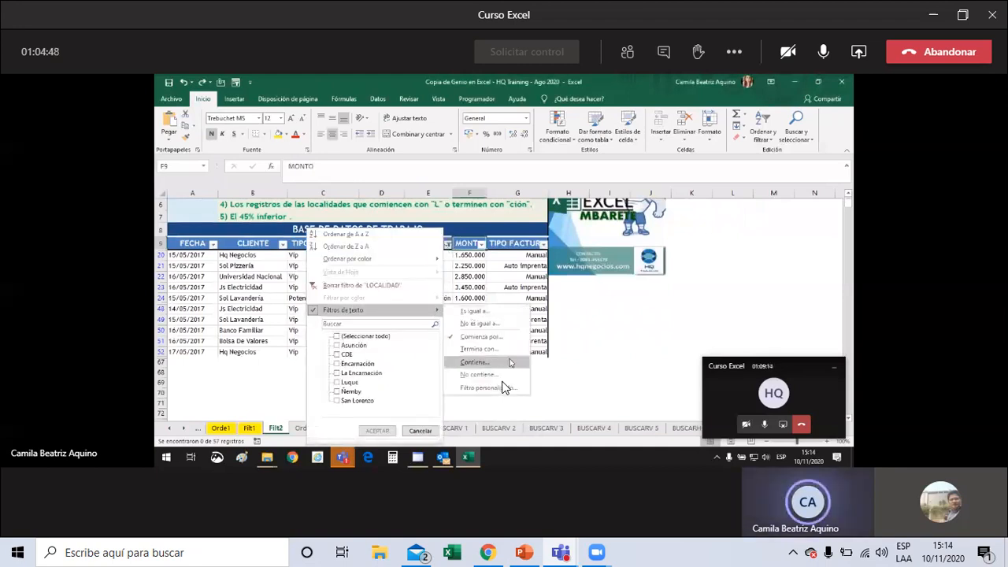
{"action": "left_click", "coordinate": [455, 340]}
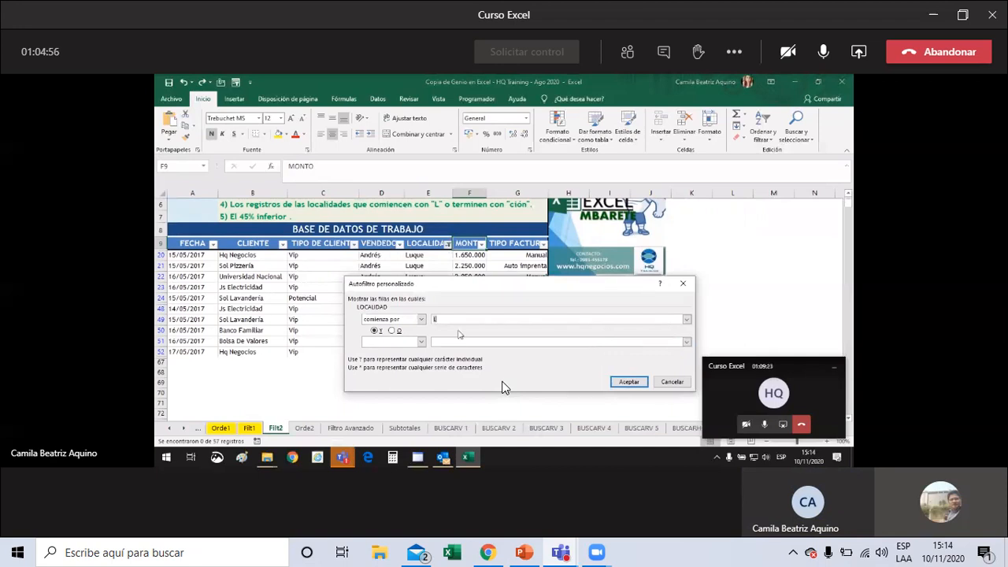
{"action": "left_click", "coordinate": [422, 319]}
{"action": "left_click", "coordinate": [423, 320]}
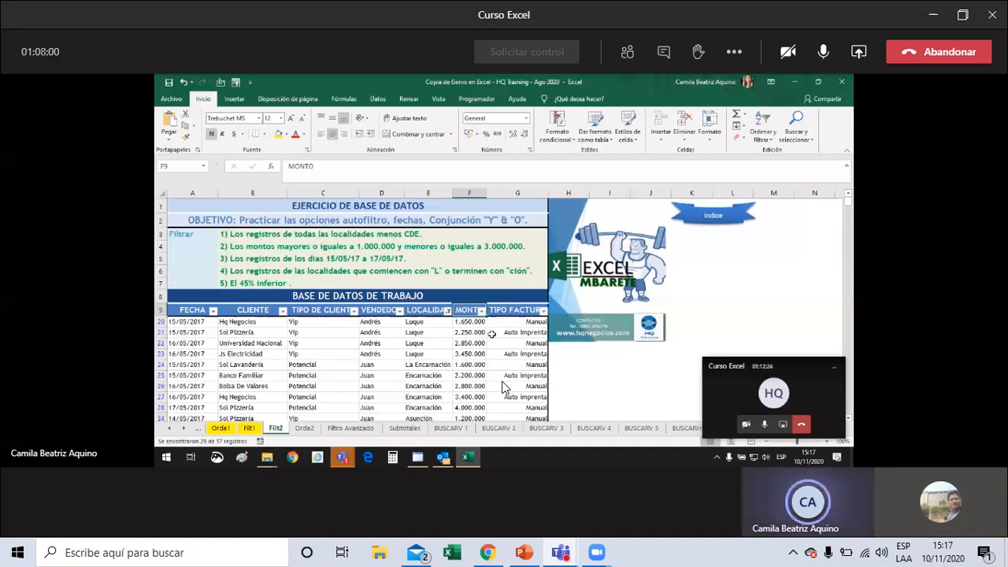
Step: Select the exercise instruction for the bottom 45% in B7 and close the MONTO filter list without changes
{"action": "left_click", "coordinate": [285, 286]}
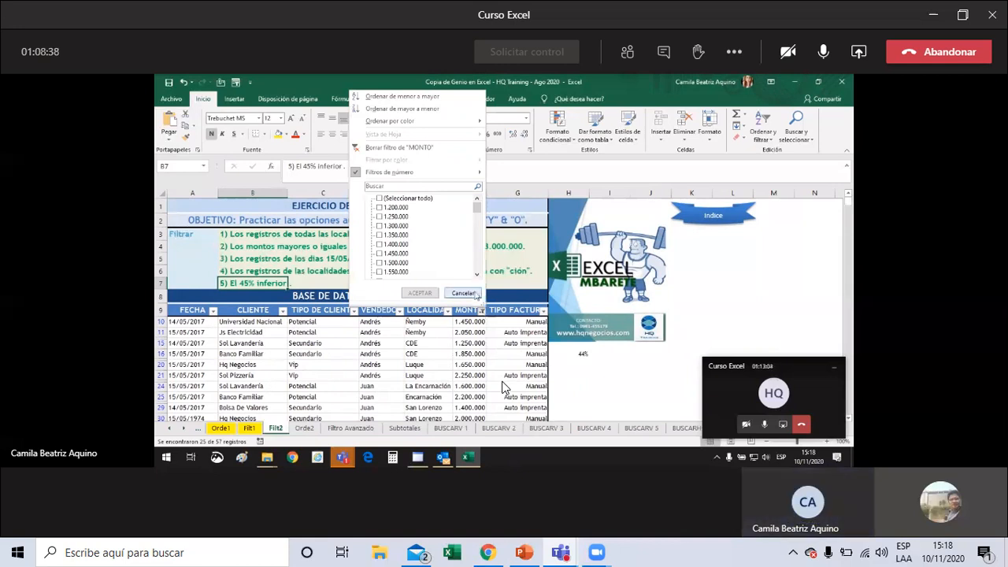
{"action": "left_click", "coordinate": [472, 294]}
Step: Color the Filt2 sheet tab yellow and check it by switching to Orde2 and back
{"action": "right_click", "coordinate": [273, 430]}
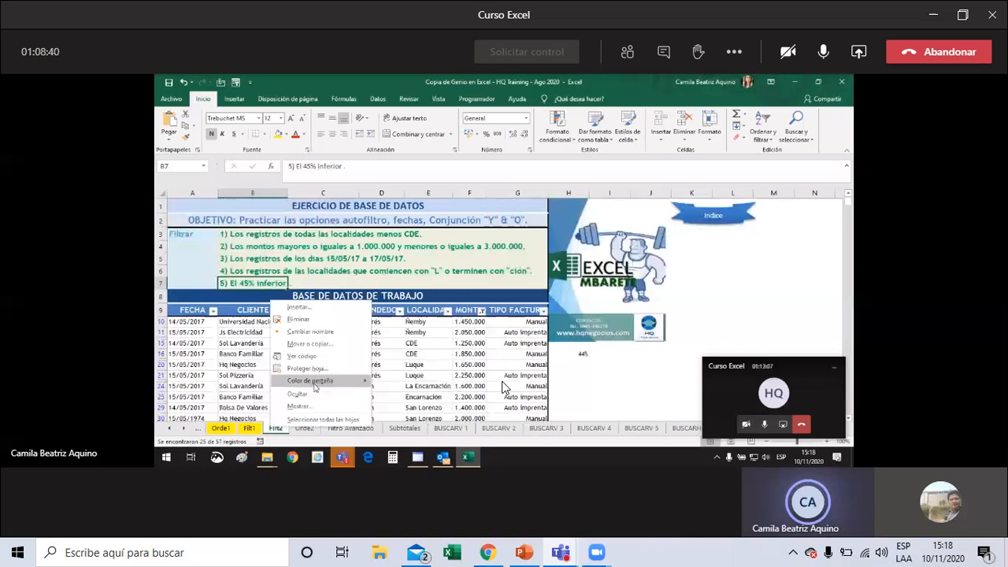
{"action": "left_click", "coordinate": [308, 432]}
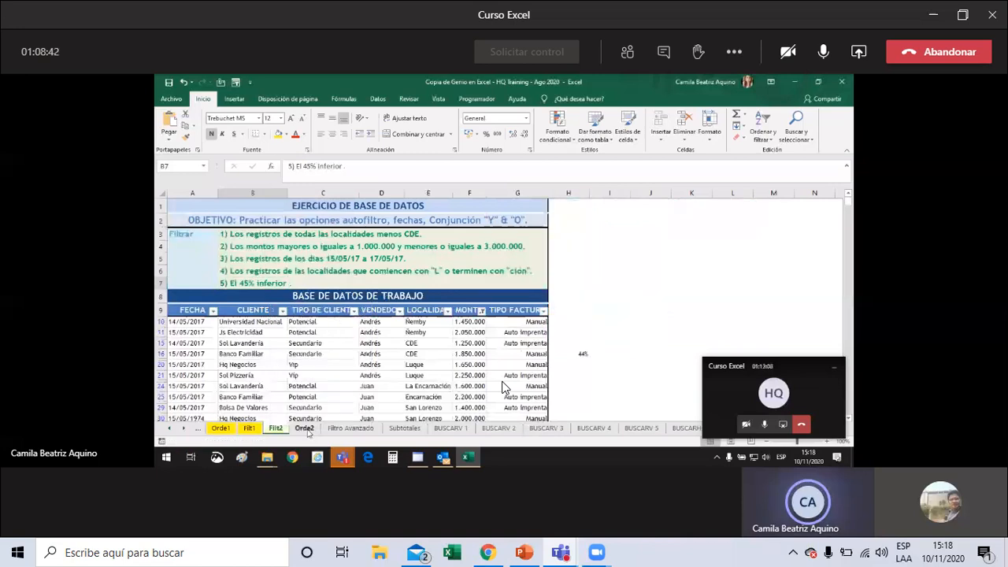
{"action": "left_click", "coordinate": [308, 433]}
{"action": "left_click", "coordinate": [278, 429]}
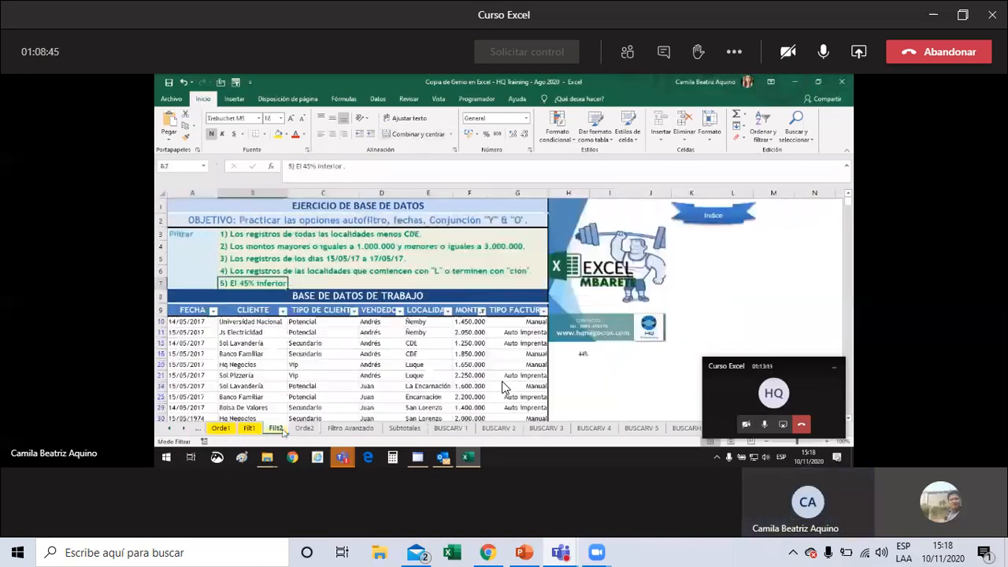
Step: Open the Orde2 sheet and turn on AutoFilter for the header row from CODIGO to COSTO
{"action": "left_click", "coordinate": [300, 429]}
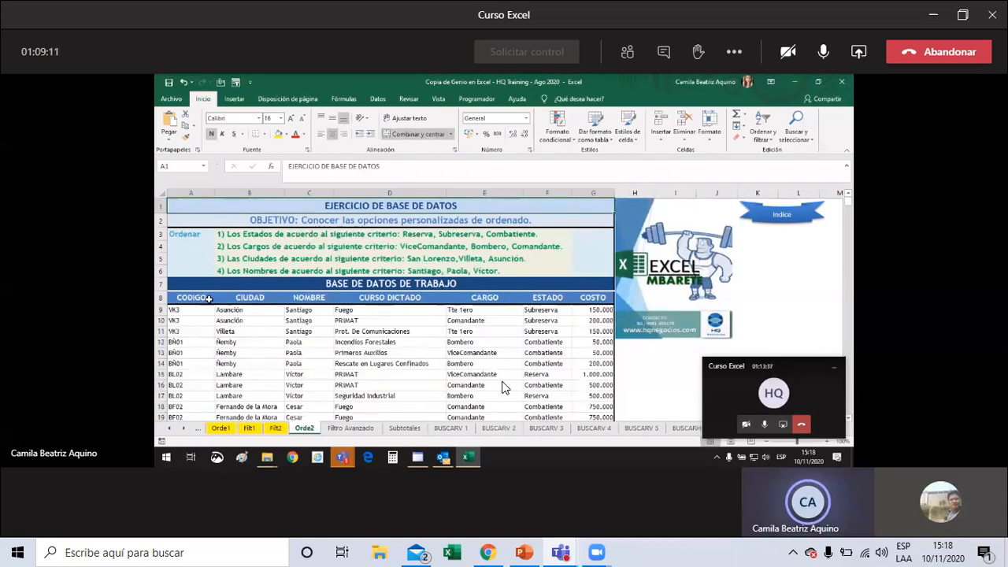
{"action": "left_click_drag", "start_coordinate": [209, 298], "coordinate": [580, 298]}
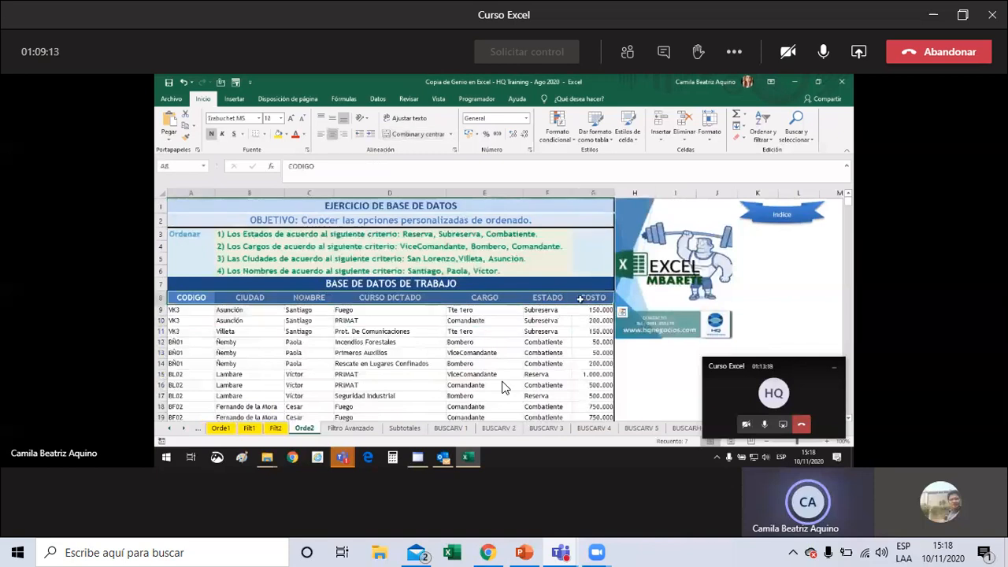
{"action": "key", "text": "ctrl+shift+l"}
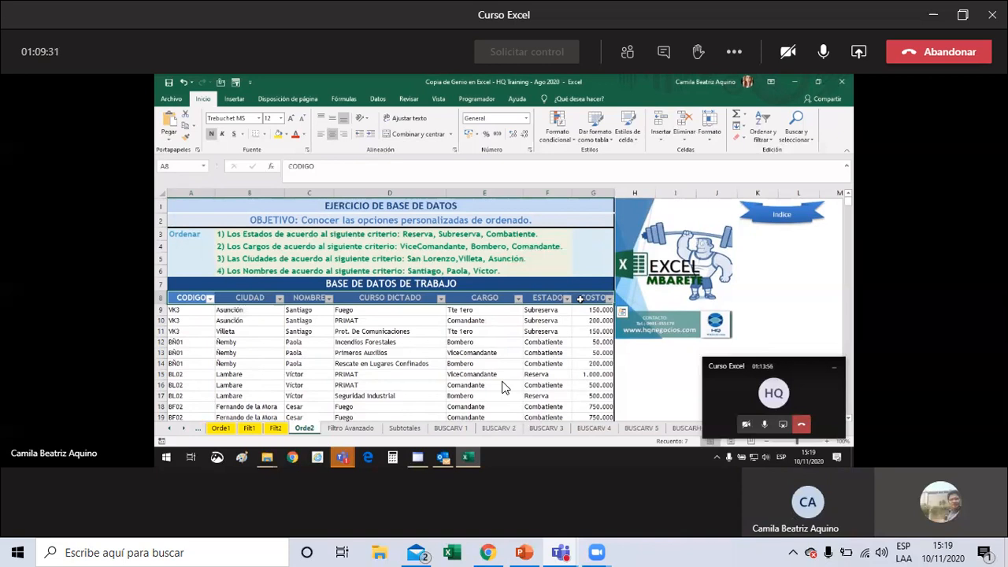
Step: Open a custom sort for the Orde2 table with the selection expanded, and bring up the custom lists for its order
{"action": "right_click", "coordinate": [392, 300]}
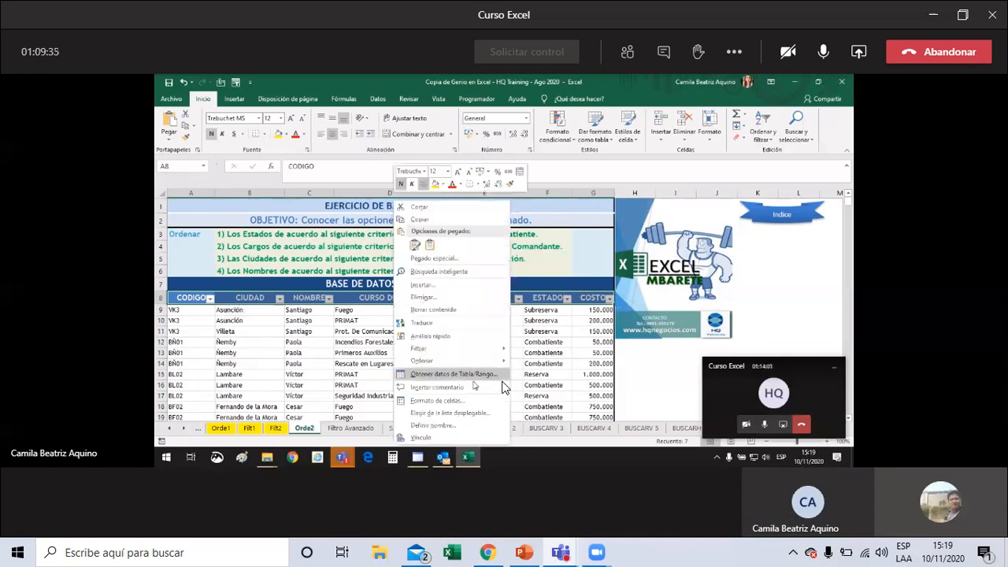
{"action": "mouse_move", "coordinate": [482, 364]}
{"action": "left_click", "coordinate": [562, 362]}
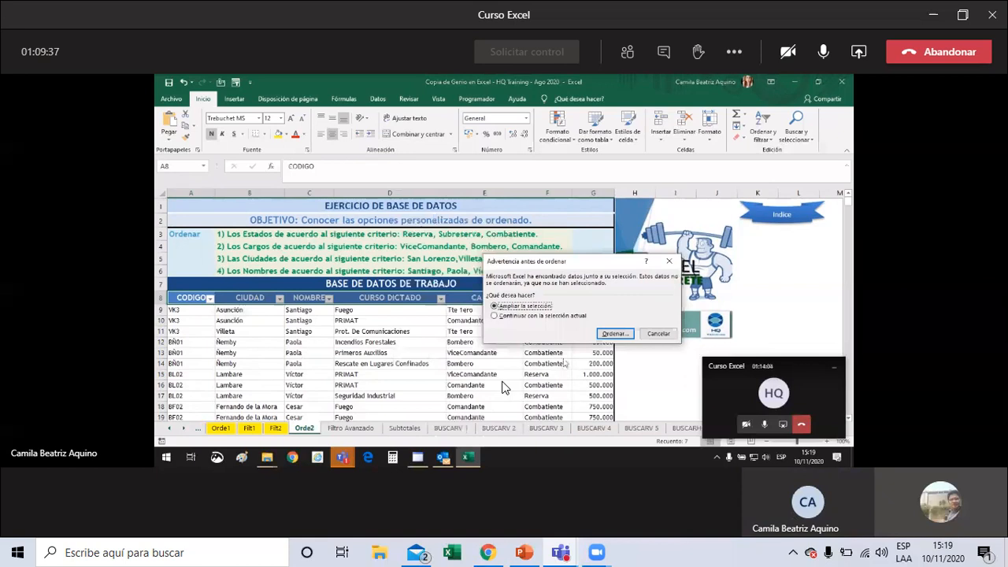
{"action": "left_click", "coordinate": [618, 334]}
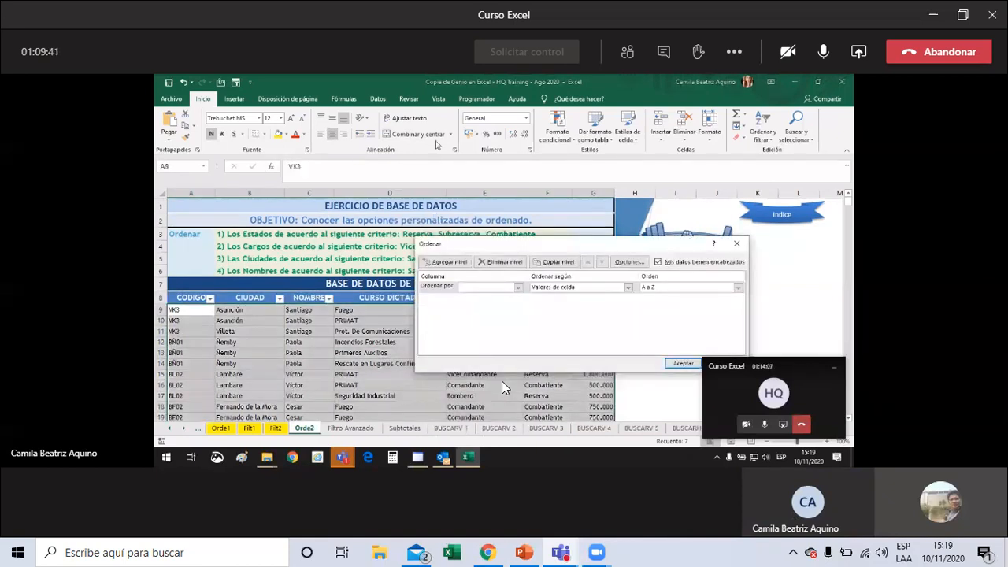
{"action": "left_click", "coordinate": [679, 286]}
{"action": "left_click", "coordinate": [660, 313]}
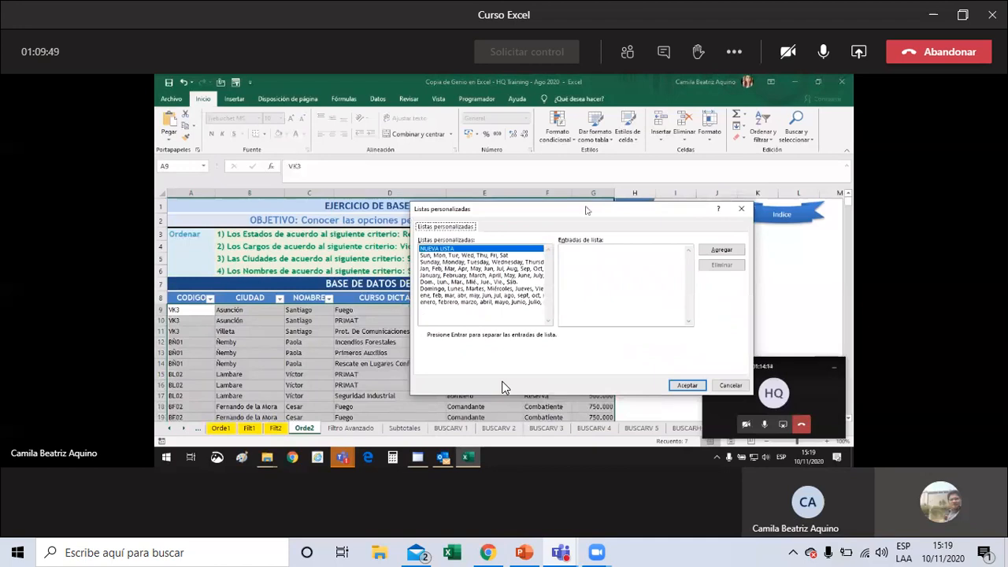
{"action": "left_click_drag", "start_coordinate": [585, 210], "coordinate": [619, 198]}
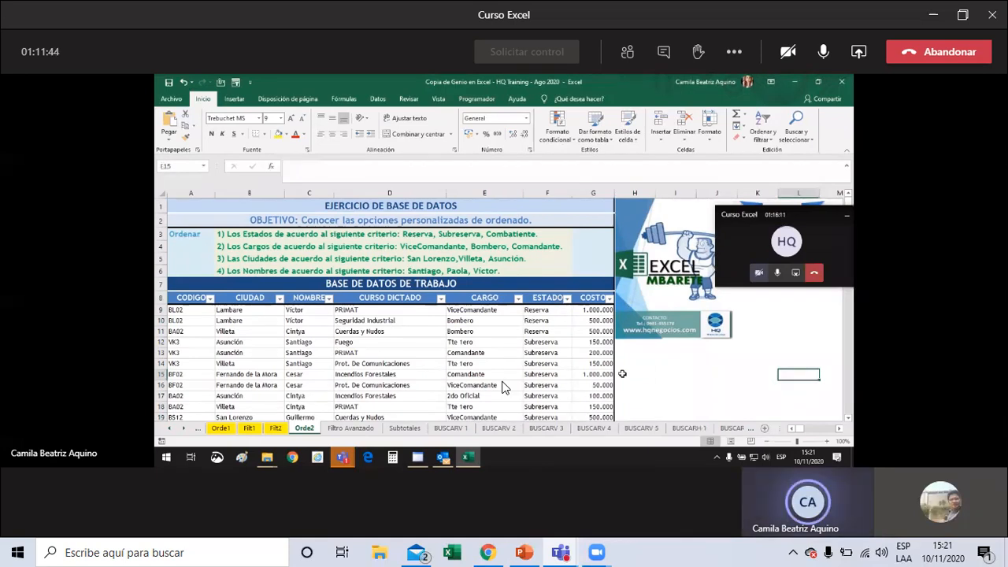
Step: Enter Lunes in cell L15 to try out the built-in weekday list
{"action": "type", "text": "L"}
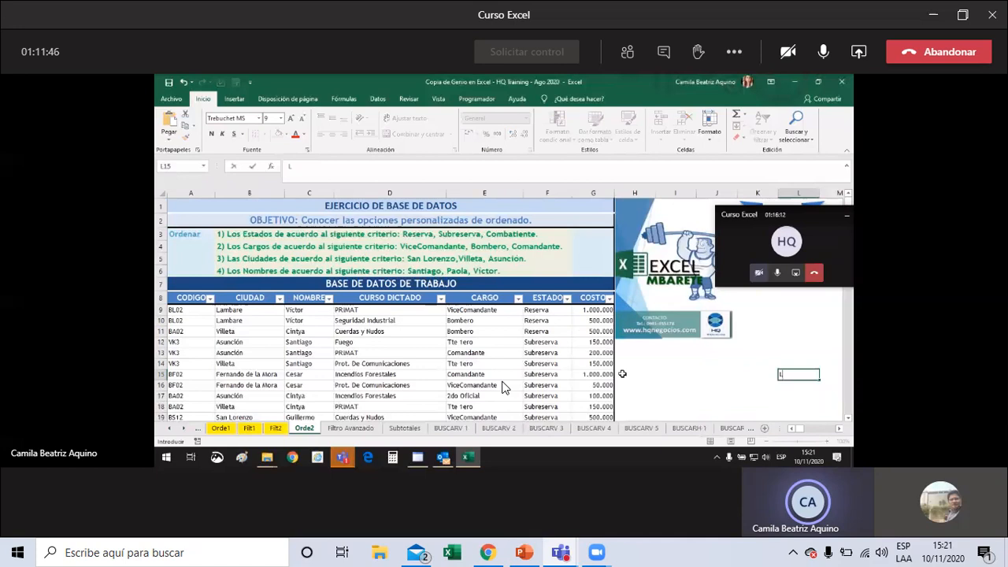
{"action": "type", "text": "uness"}
{"action": "key", "text": "BackSpace"}
{"action": "left_click", "coordinate": [797, 363]}
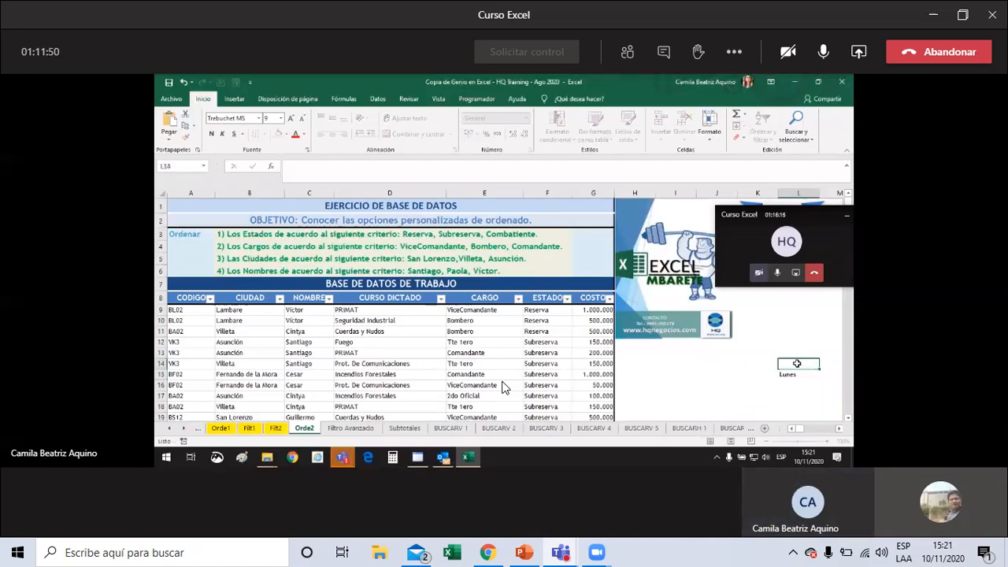
{"action": "left_click", "coordinate": [796, 375]}
{"action": "key", "text": "Delete"}
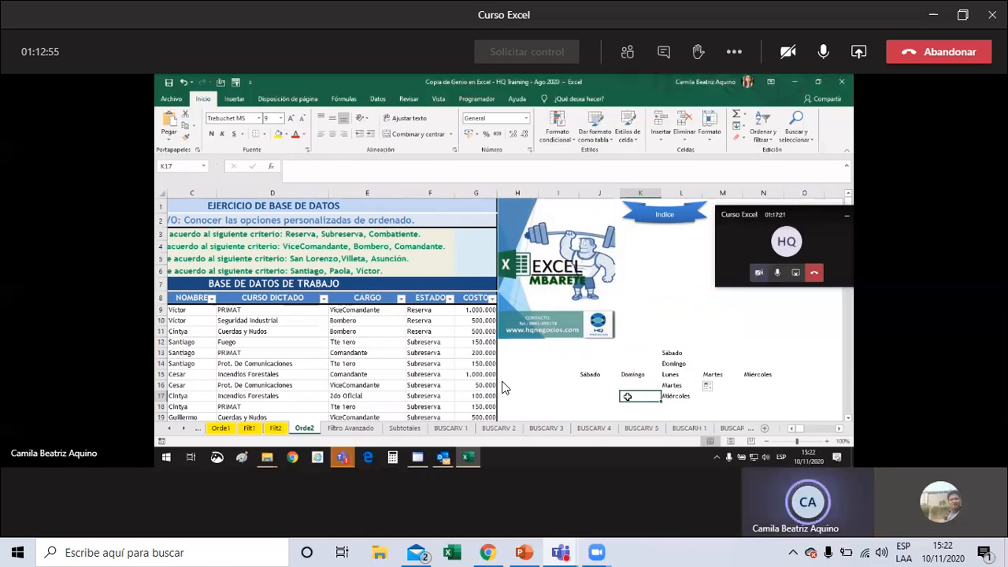
Step: Replace the weekday in cell L15 with Combatiente, capitalizing its first letter
{"action": "left_click", "coordinate": [664, 365]}
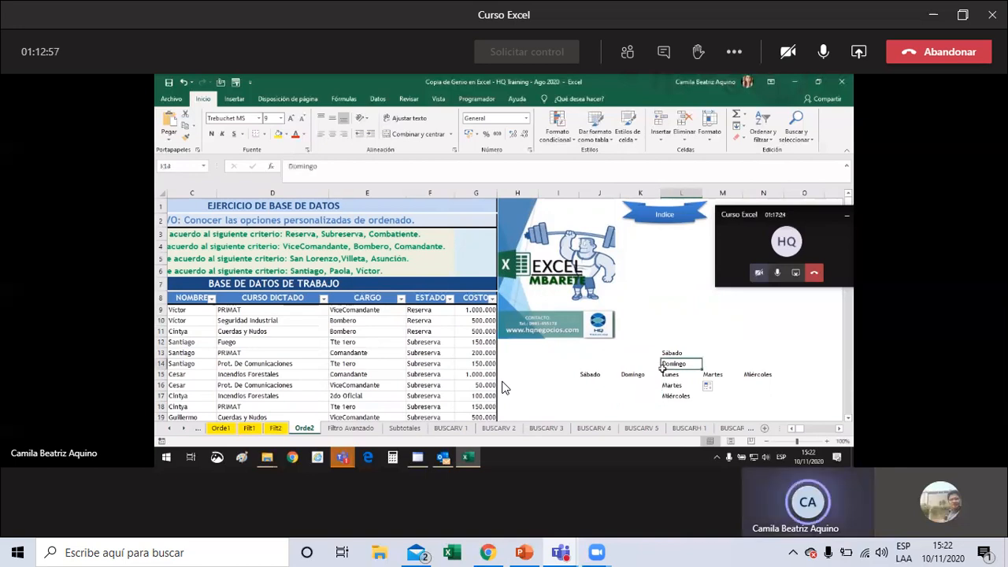
{"action": "left_click", "coordinate": [663, 374]}
{"action": "type", "text": "com"}
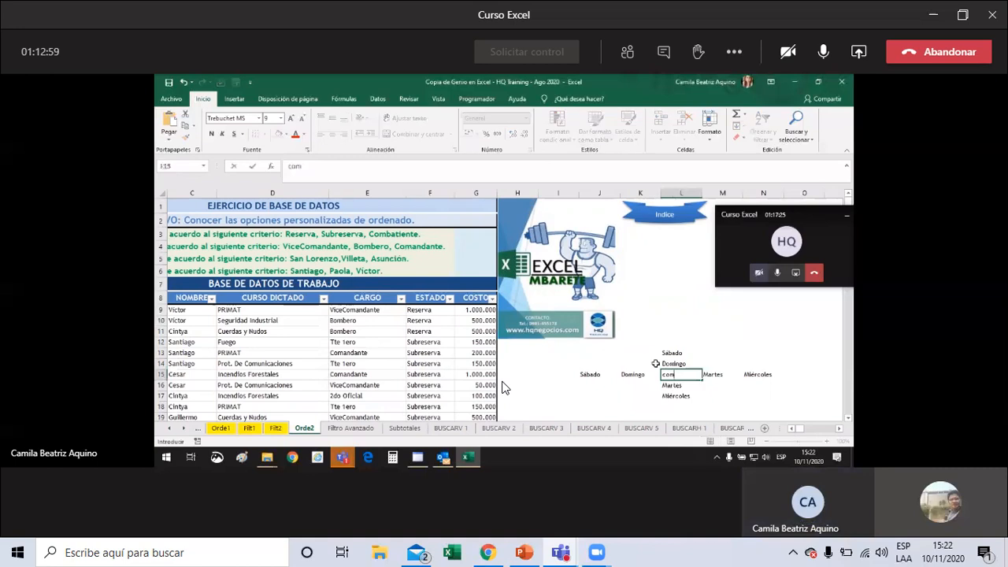
{"action": "type", "text": "batiente"}
{"action": "left_click", "coordinate": [663, 374]}
{"action": "key", "text": "Delete"}
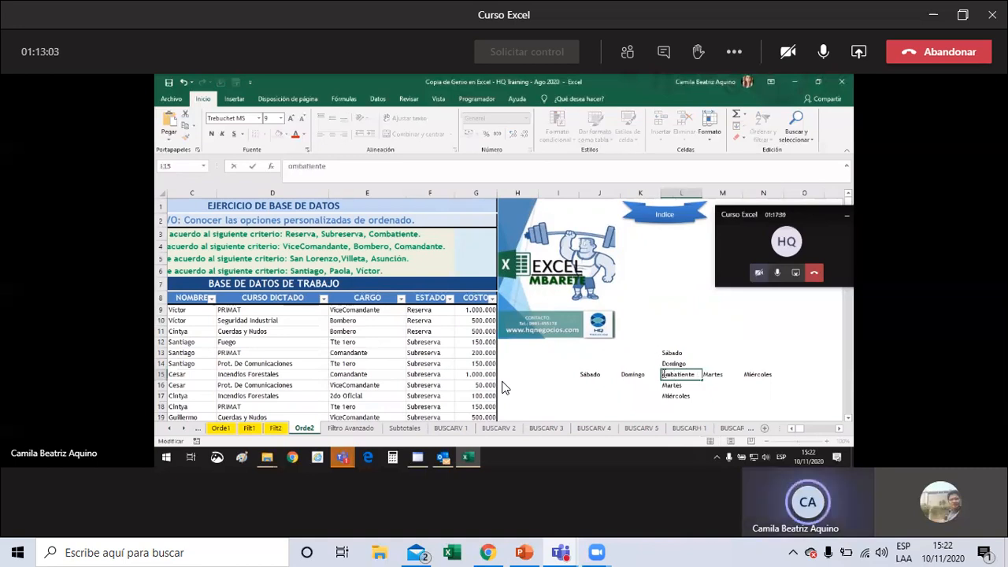
{"action": "type", "text": "C"}
{"action": "left_click", "coordinate": [720, 353]}
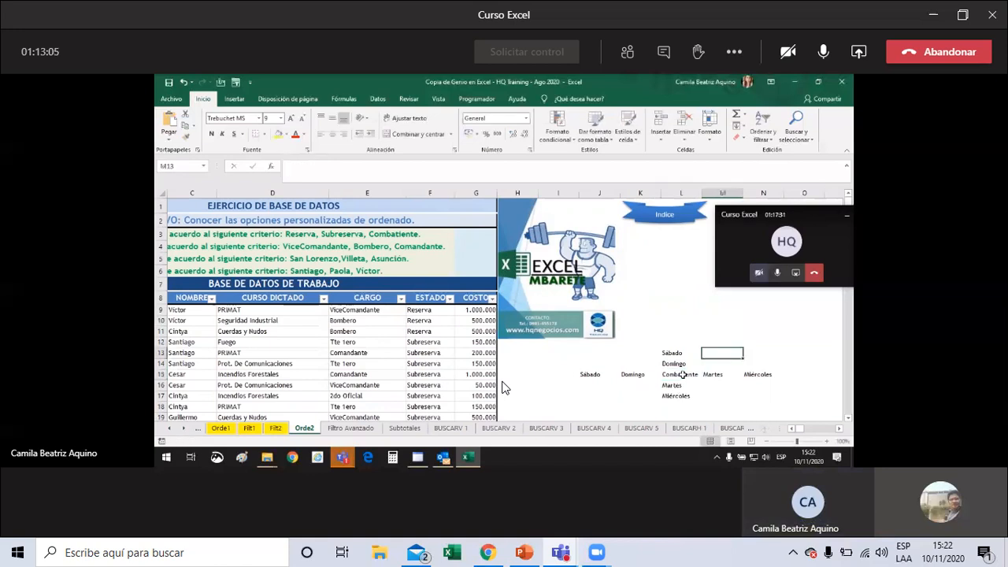
Step: Autofill the Combatiente entry in L15 up to L13 and along row 15 in both directions to test the custom list
{"action": "left_click_drag", "start_coordinate": [682, 374], "coordinate": [709, 345]}
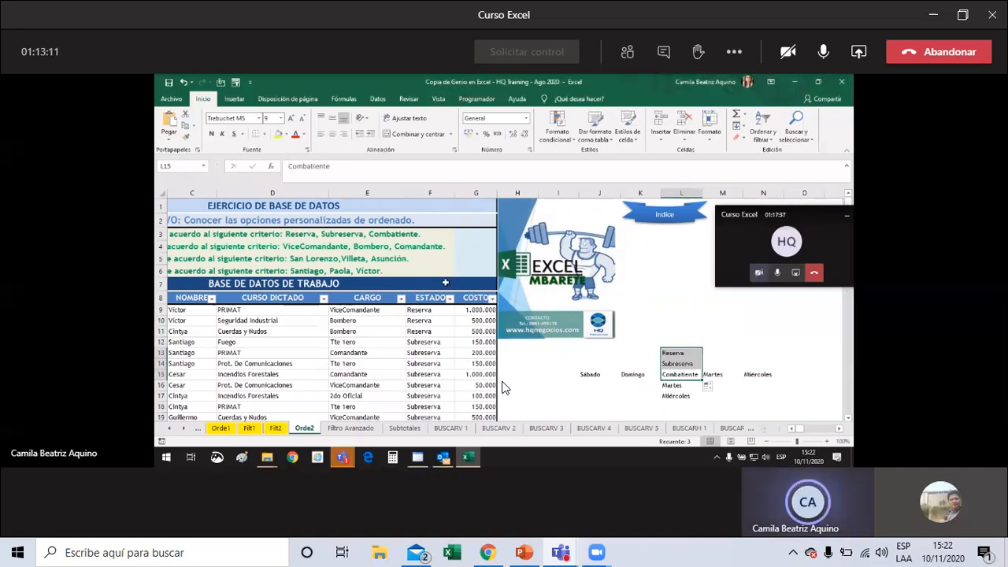
{"action": "left_click", "coordinate": [682, 375]}
{"action": "left_click_drag", "start_coordinate": [703, 379], "coordinate": [769, 381]}
{"action": "left_click_drag", "start_coordinate": [701, 380], "coordinate": [586, 378]}
{"action": "left_click", "coordinate": [676, 381]}
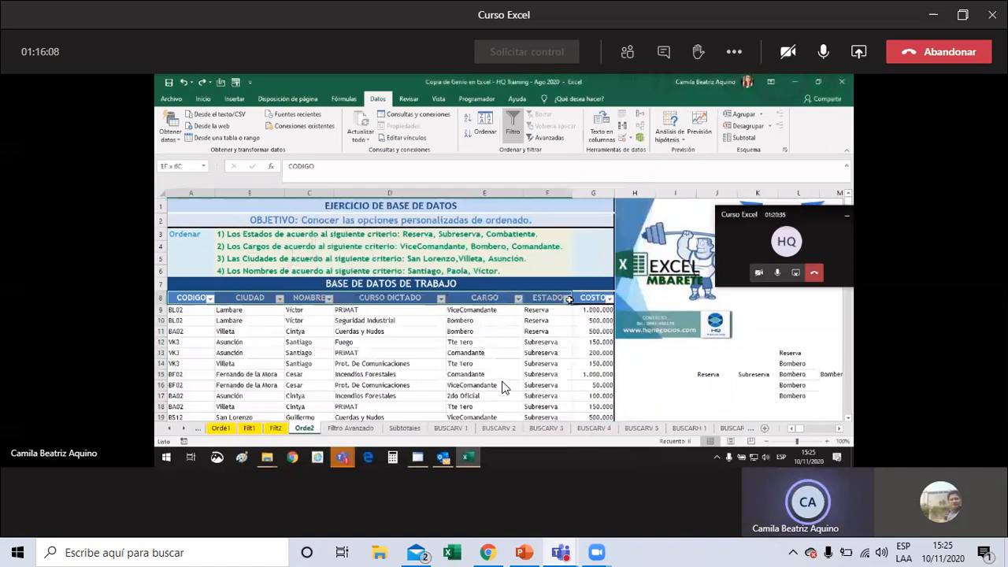
Step: Turn off the AutoFilter on the header row and open the sort settings for the table starting from E9
{"action": "left_click", "coordinate": [474, 308]}
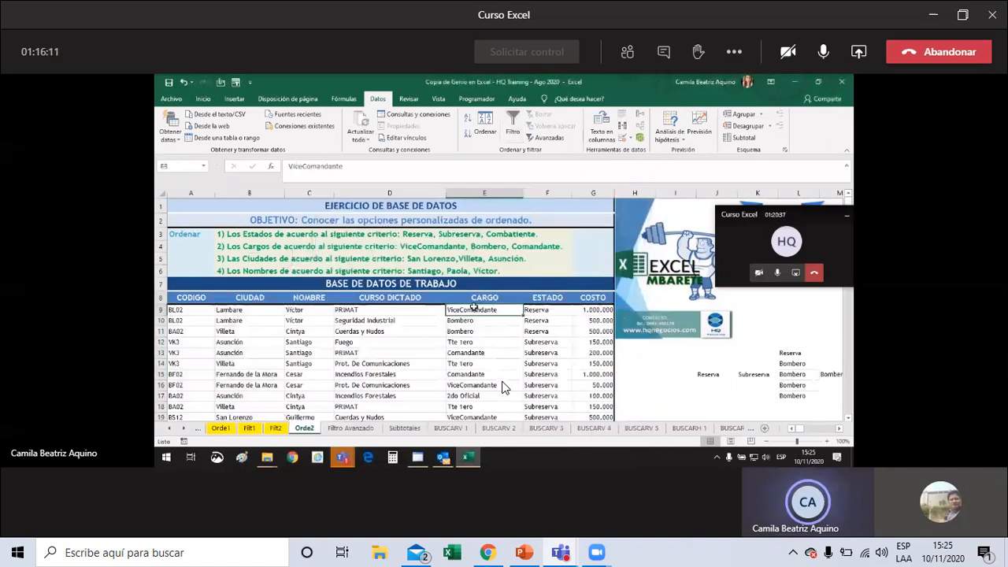
{"action": "left_click", "coordinate": [485, 126]}
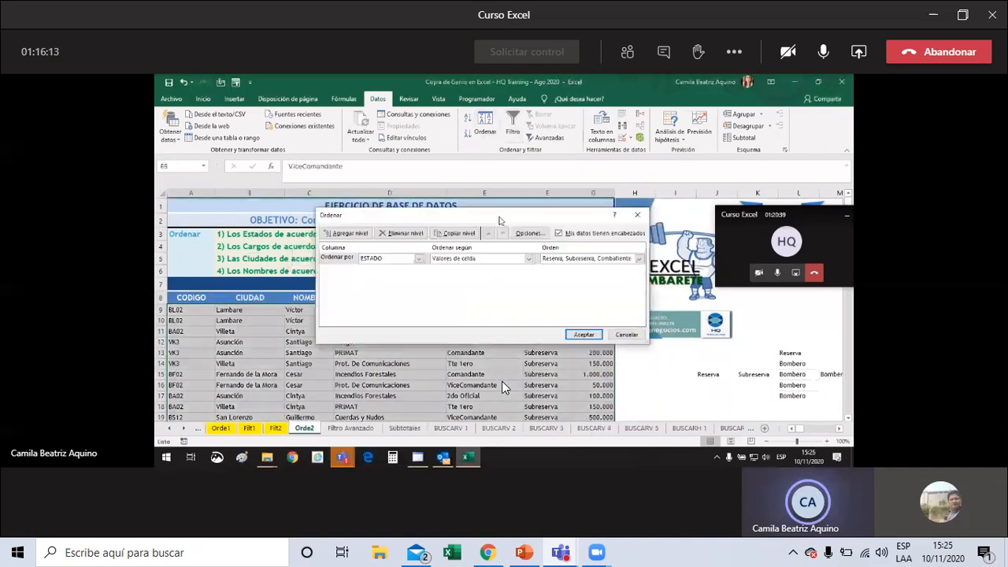
{"action": "left_click_drag", "start_coordinate": [499, 220], "coordinate": [501, 289]}
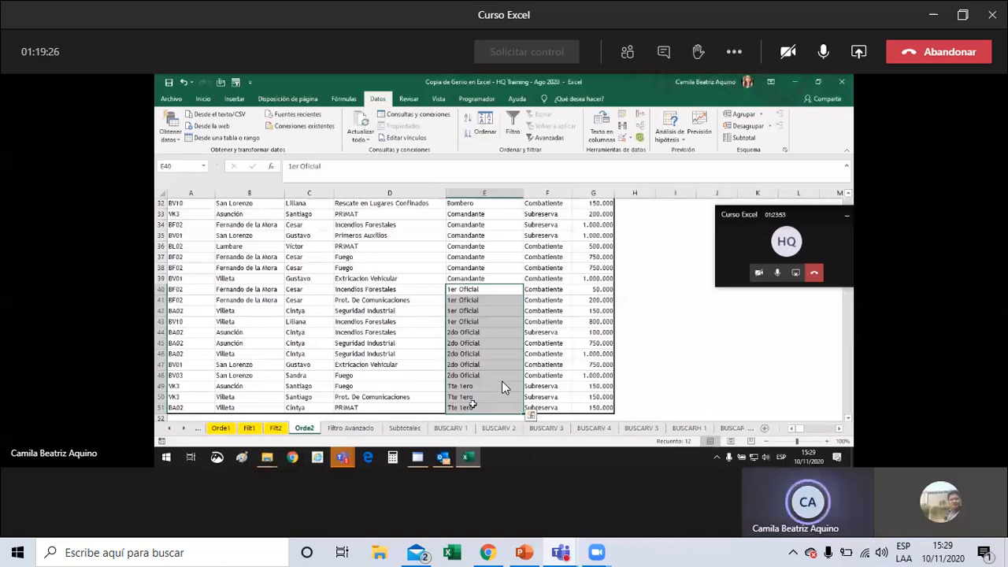
Step: Reopen the table's sort settings and show the order choices available for the CARGO level
{"action": "left_click", "coordinate": [476, 406]}
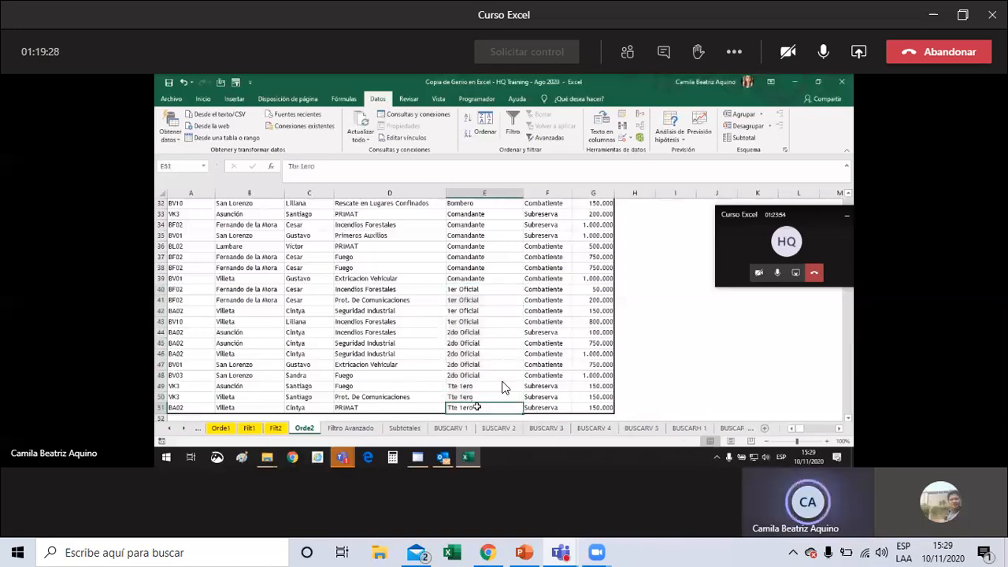
{"action": "key", "text": "ctrl+shift+Up"}
{"action": "left_click", "coordinate": [485, 125]}
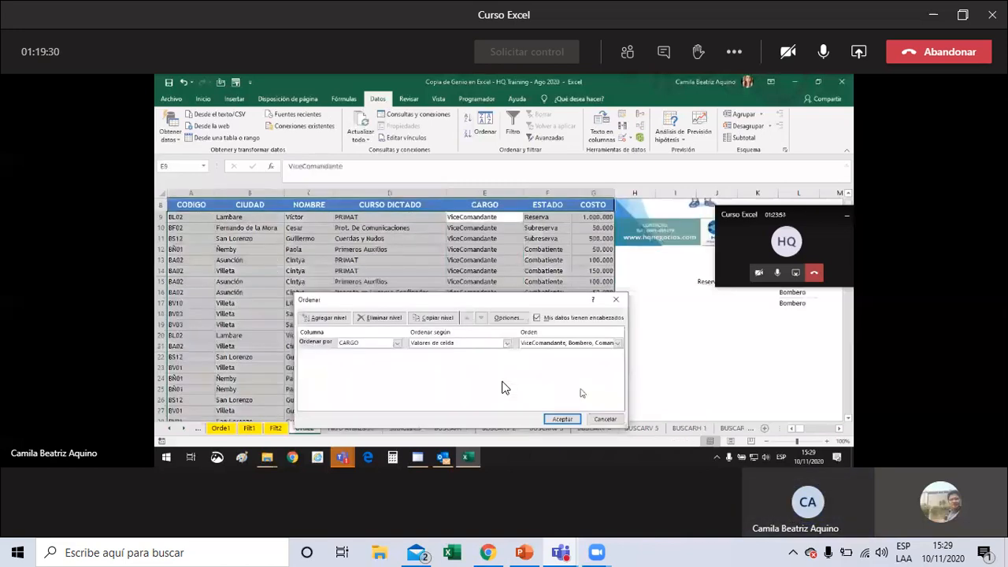
{"action": "left_click", "coordinate": [573, 342]}
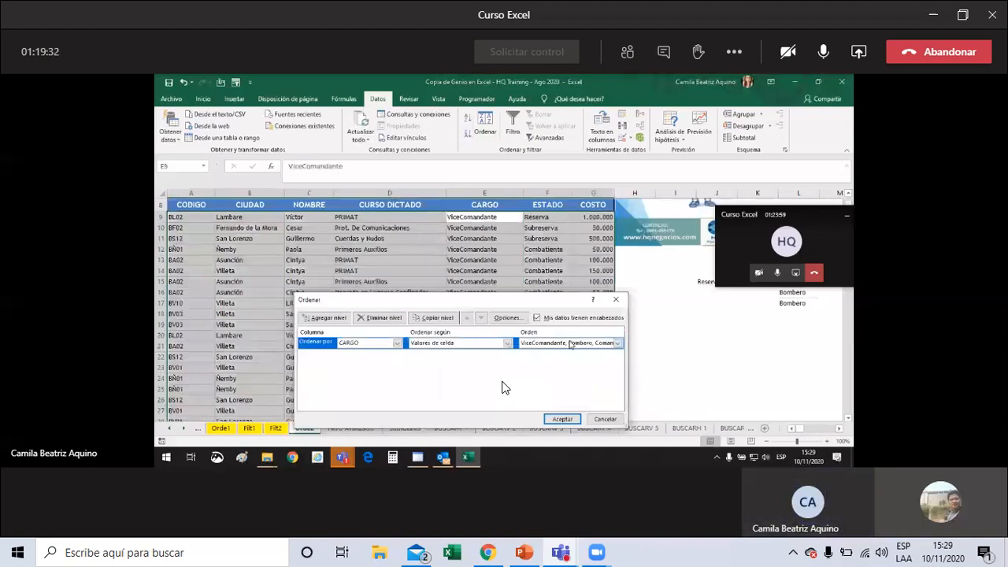
{"action": "left_click", "coordinate": [570, 343]}
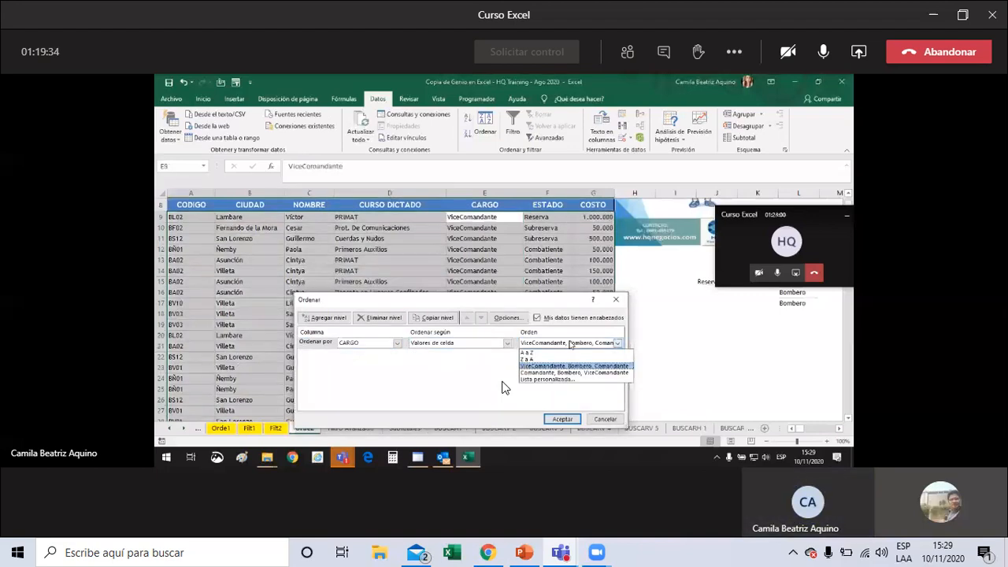